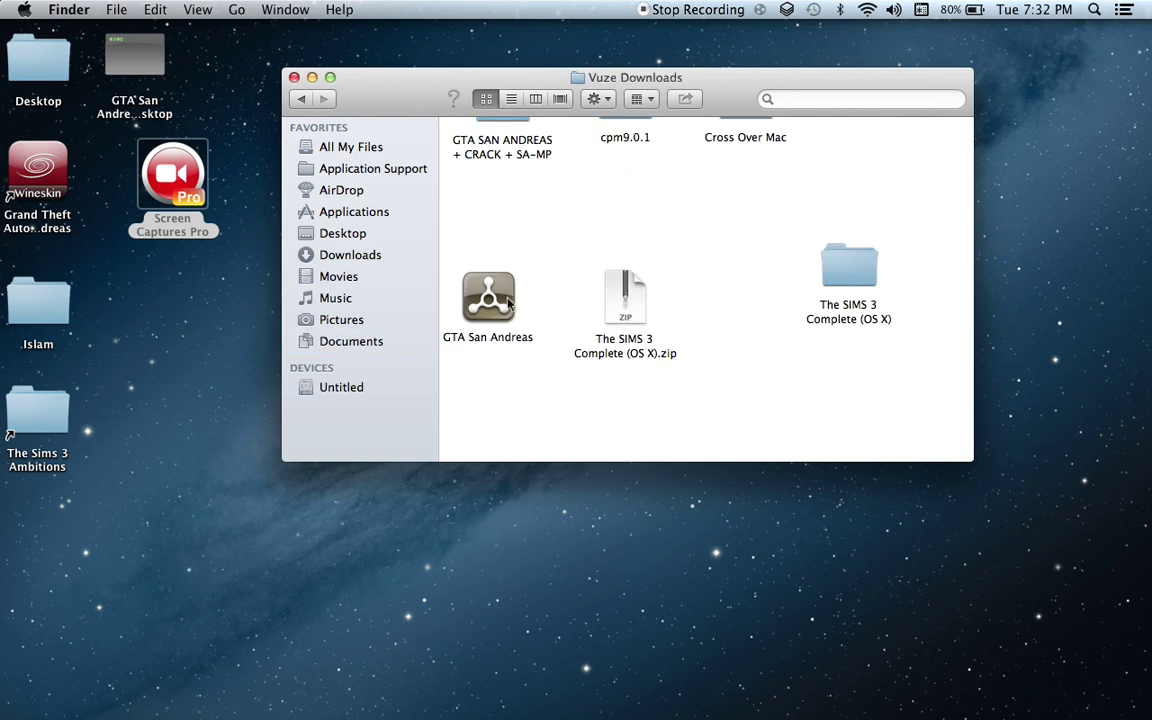
Step: Close the Vuze Downloads Finder window so only the desktop shows
{"action": "mouse_move", "coordinate": [913, 712]}
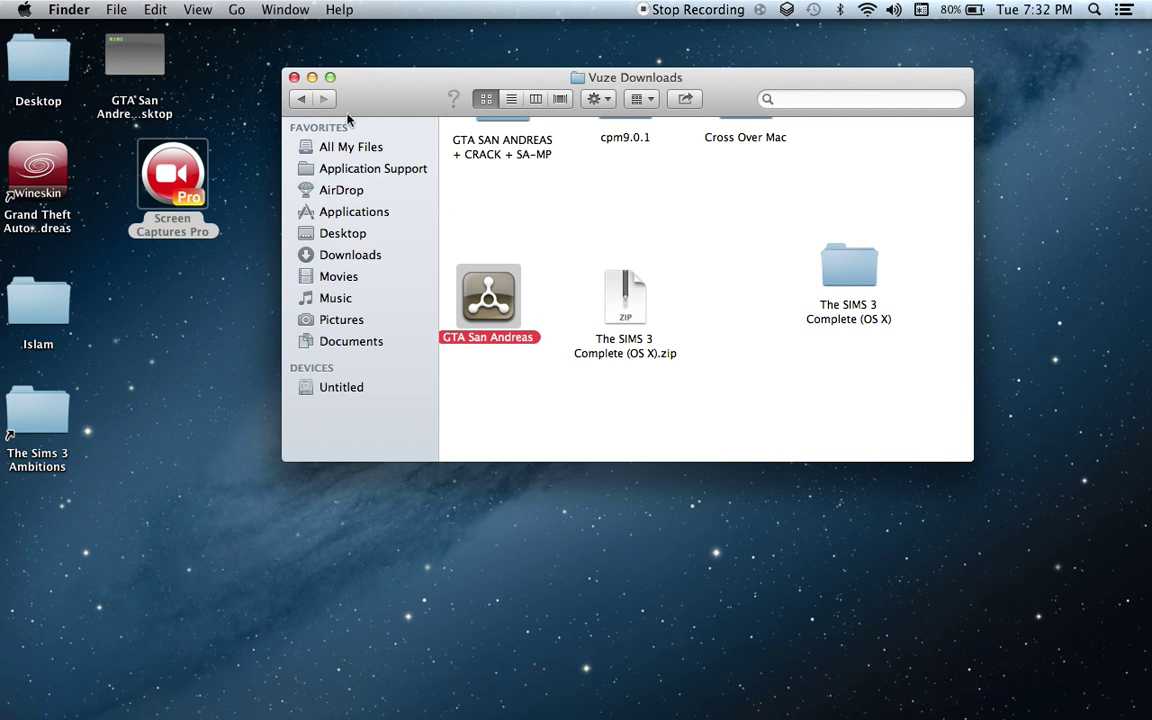
{"action": "left_click", "coordinate": [294, 78]}
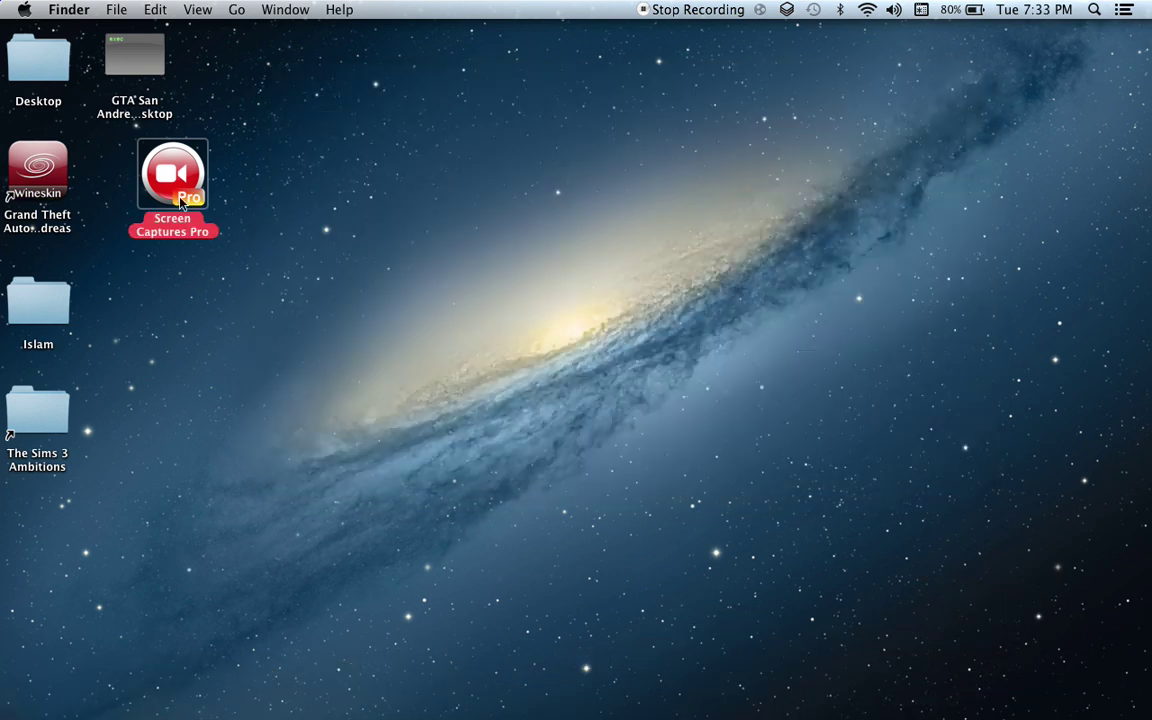
Step: Open Safari and launch Wineskin Winery from its recent downloads list
{"action": "left_click", "coordinate": [360, 317]}
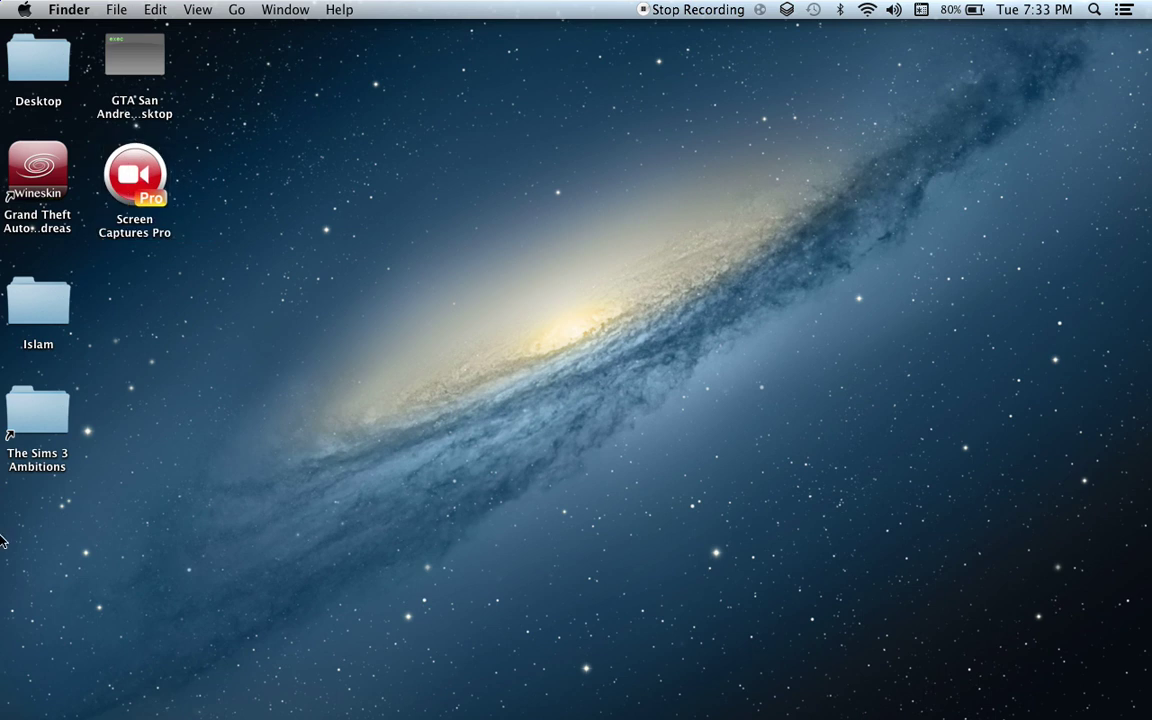
{"action": "left_click", "coordinate": [123, 650]}
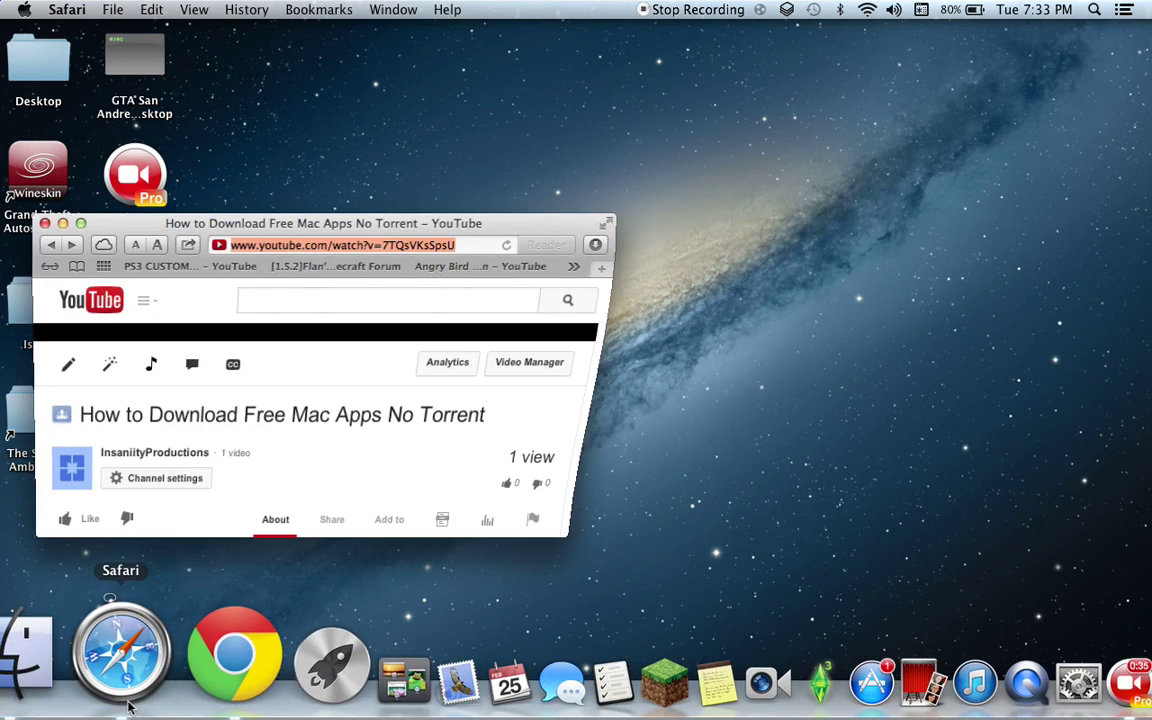
{"action": "left_click", "coordinate": [347, 470]}
{"action": "scroll", "coordinate": [346, 474], "scroll_direction": "down", "scroll_amount": 2}
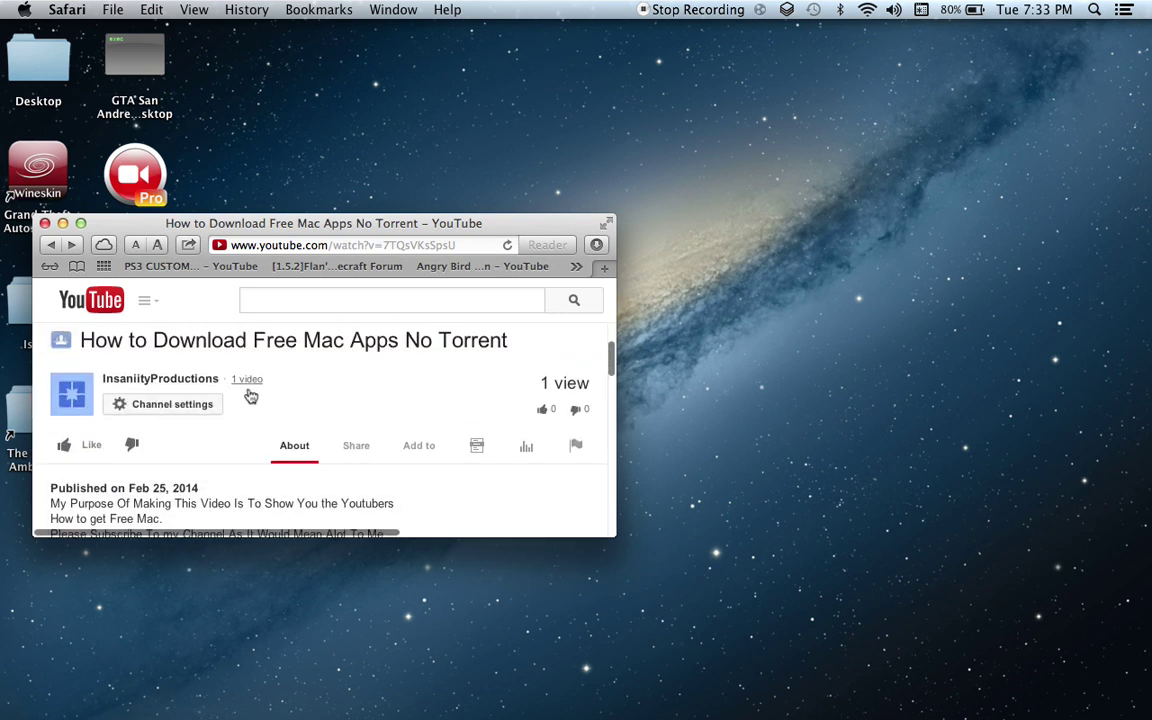
{"action": "scroll", "coordinate": [228, 393], "scroll_direction": "up", "scroll_amount": 5}
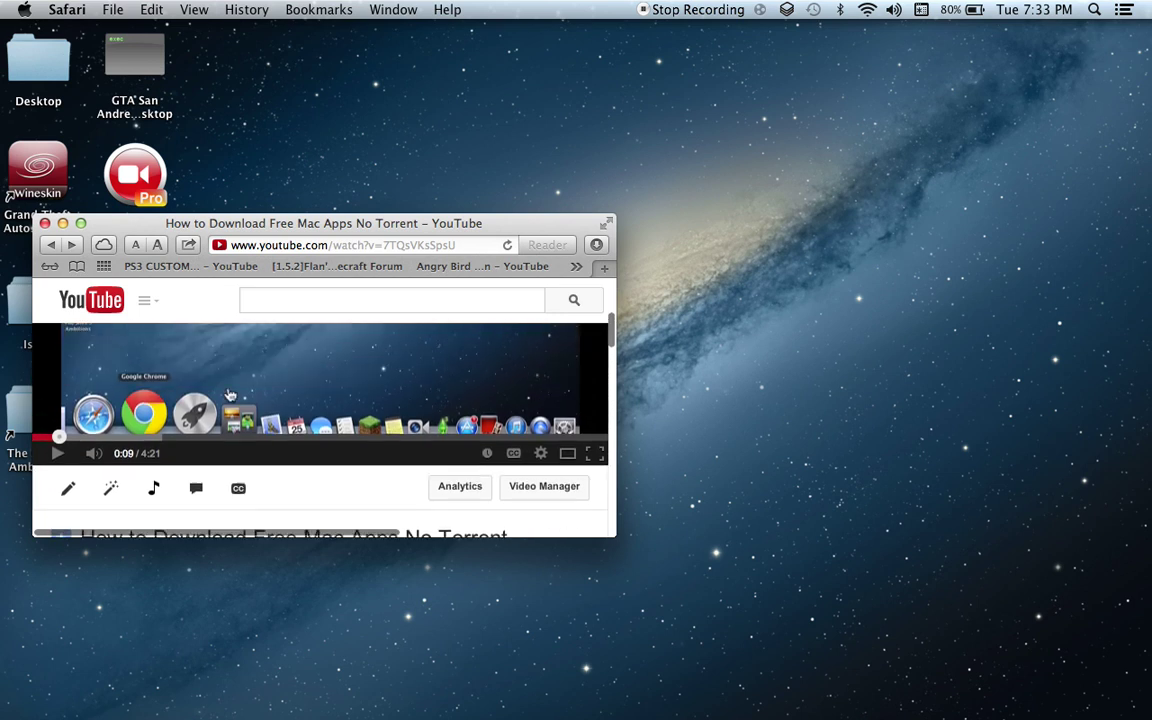
{"action": "scroll", "coordinate": [229, 395], "scroll_direction": "down", "scroll_amount": 5}
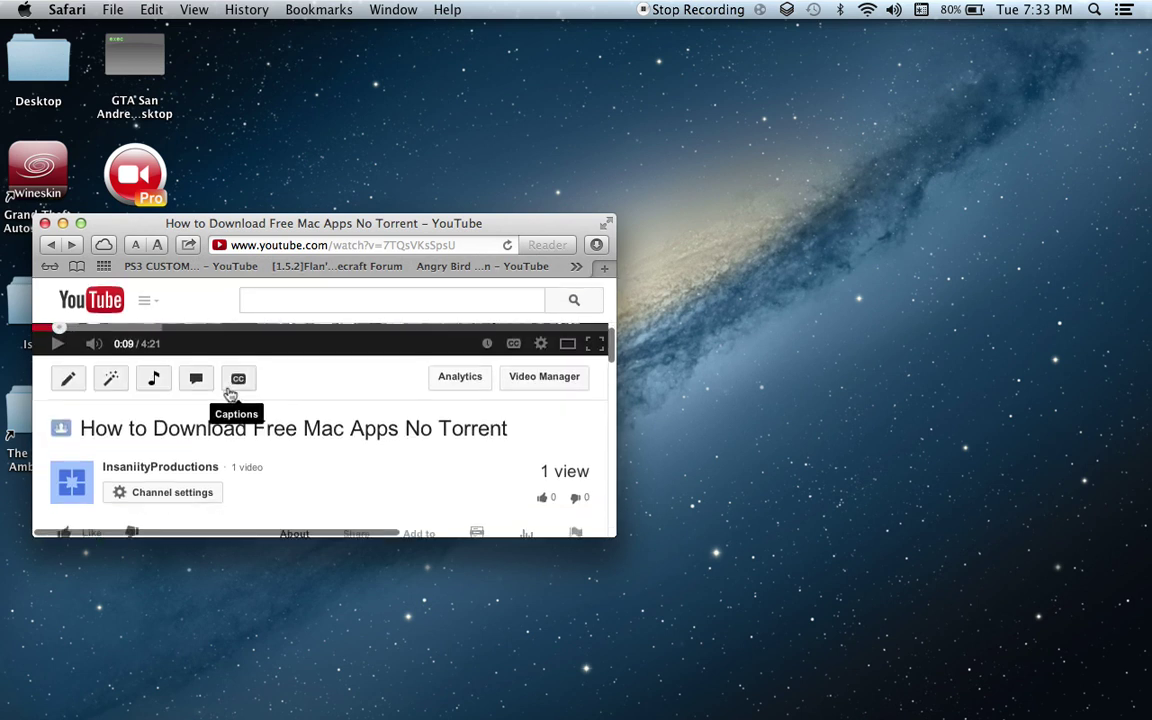
{"action": "scroll", "coordinate": [228, 413], "scroll_direction": "up", "scroll_amount": 5}
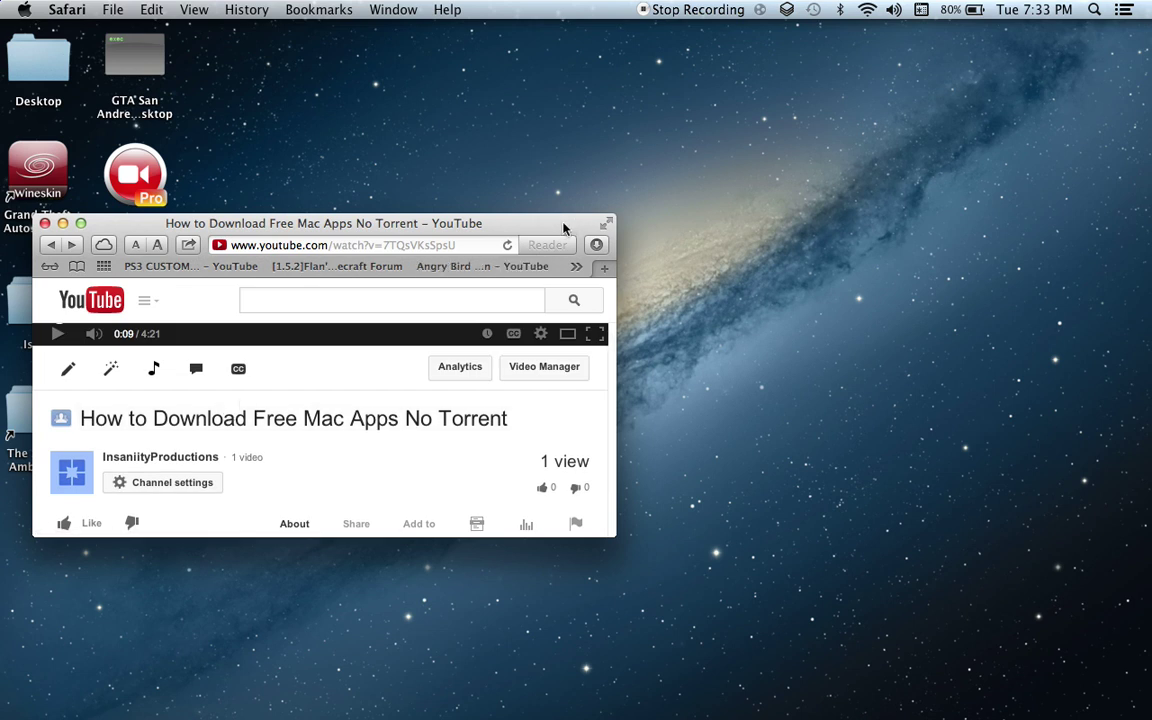
{"action": "left_click_drag", "start_coordinate": [563, 229], "coordinate": [667, 419]}
{"action": "left_click", "coordinate": [702, 436]}
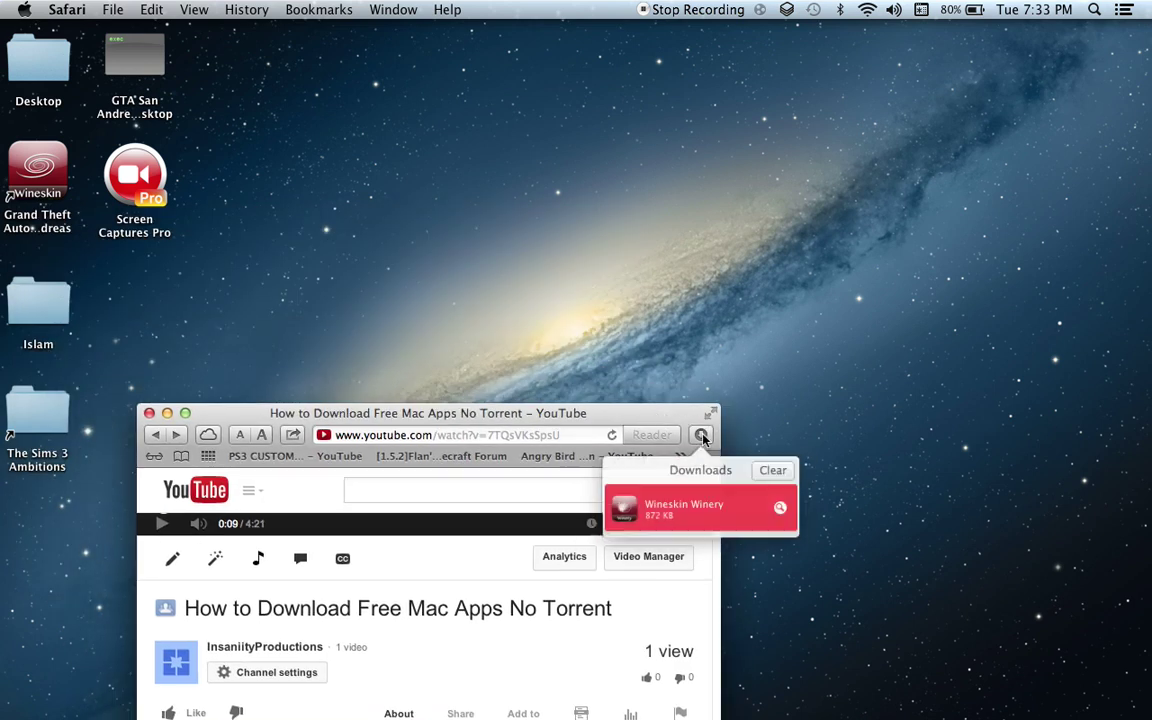
{"action": "double_click", "coordinate": [673, 507]}
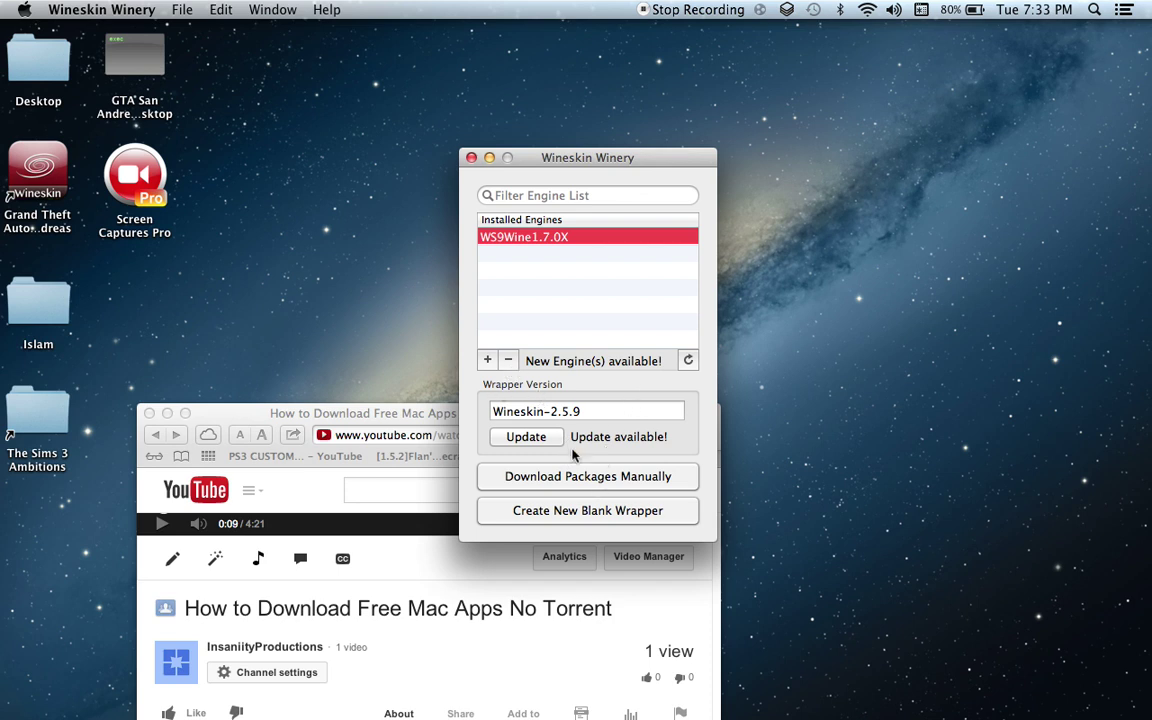
Step: Create a new blank WS9Wine1.7.0X wrapper named 'Y' instead of MyCoolWrapper, then move Safari aside
{"action": "left_click", "coordinate": [558, 510]}
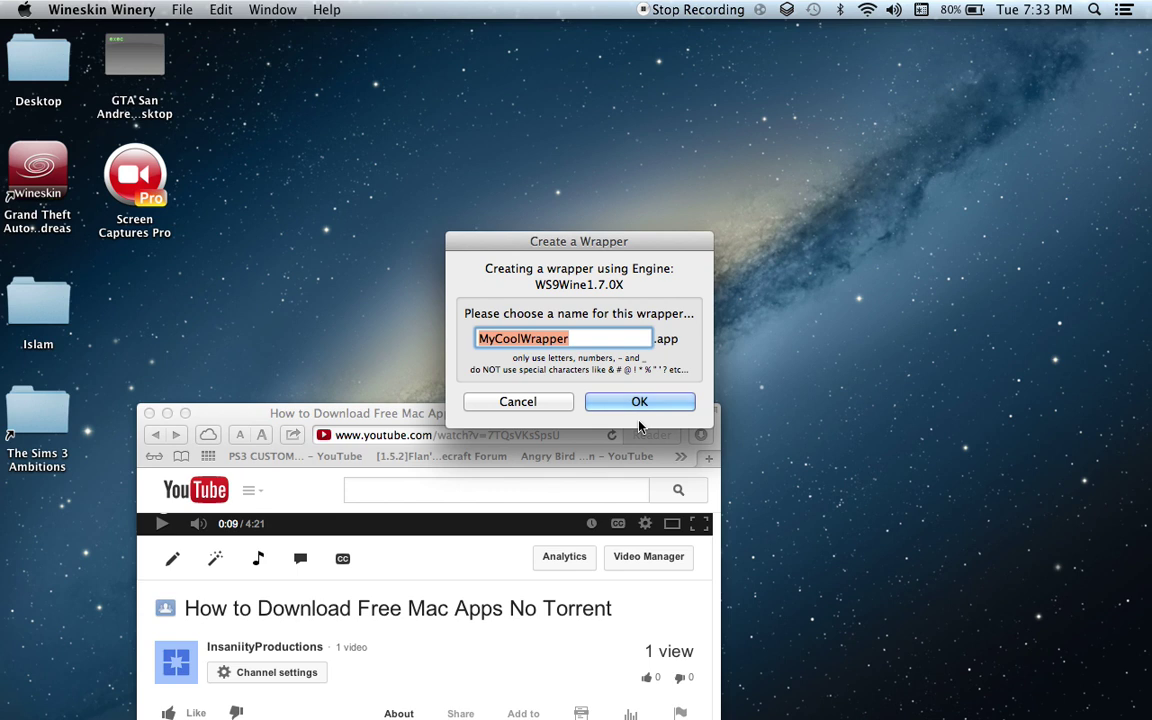
{"action": "key", "text": "BackSpace"}
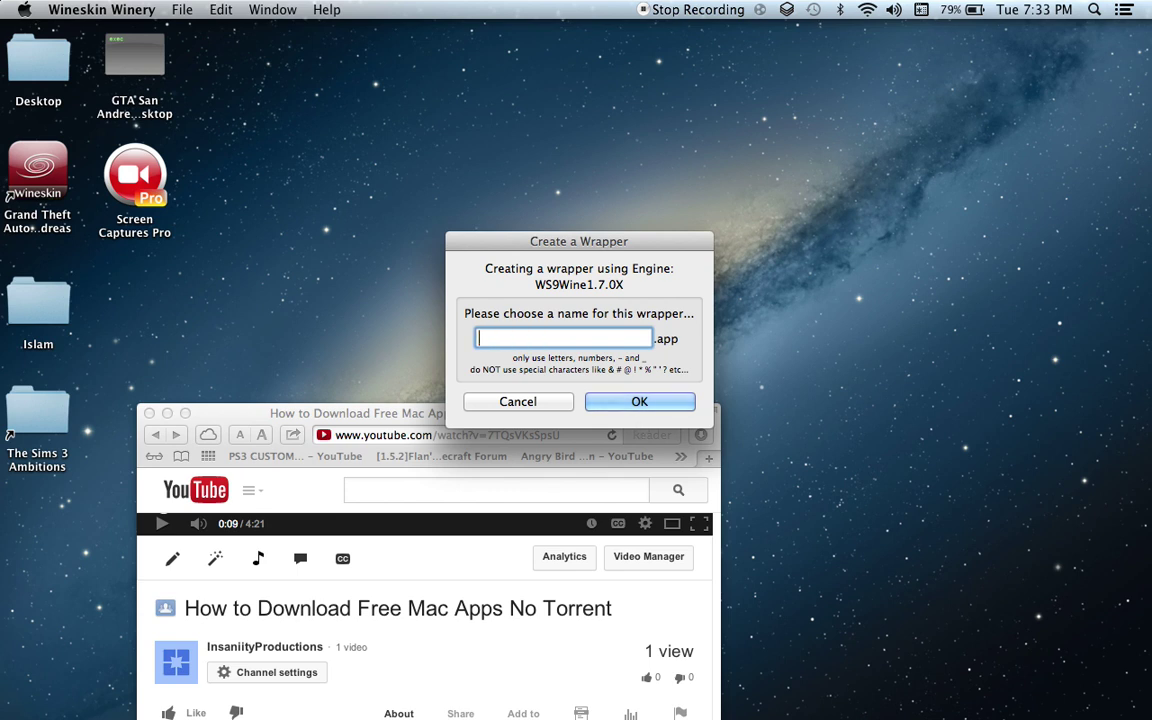
{"action": "type", "text": "V"}
{"action": "key", "text": "BackSpace"}
{"action": "type", "text": "V"}
{"action": "key", "text": "Return"}
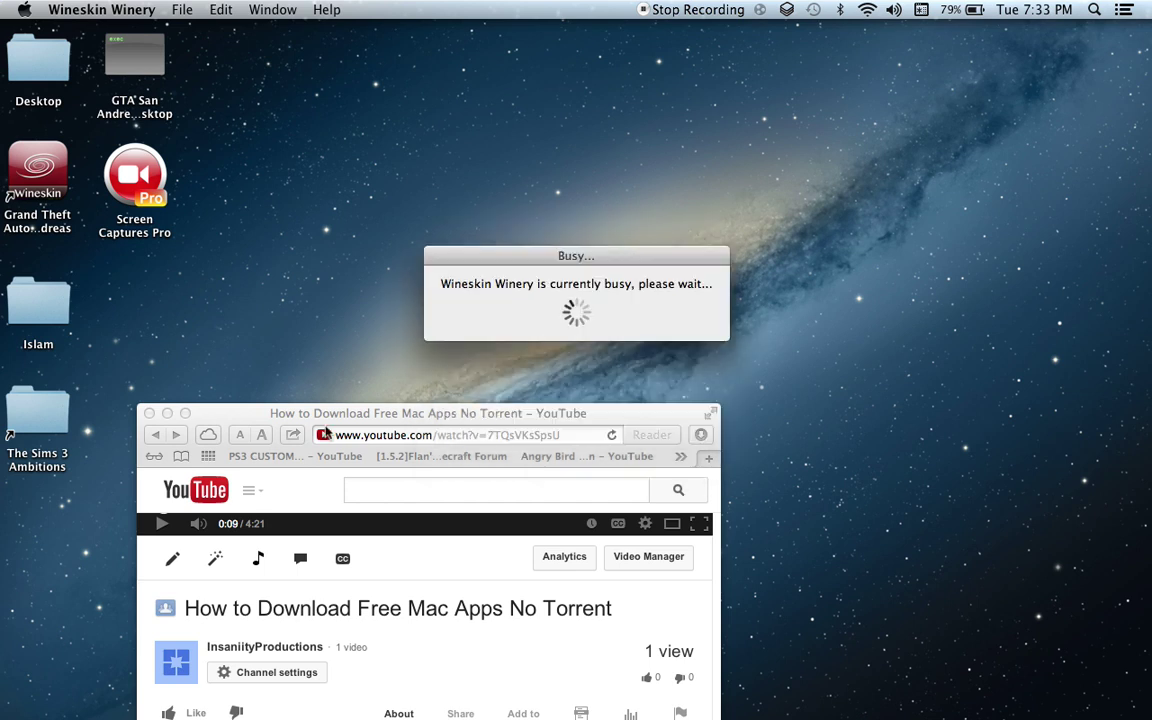
{"action": "left_click", "coordinate": [219, 410]}
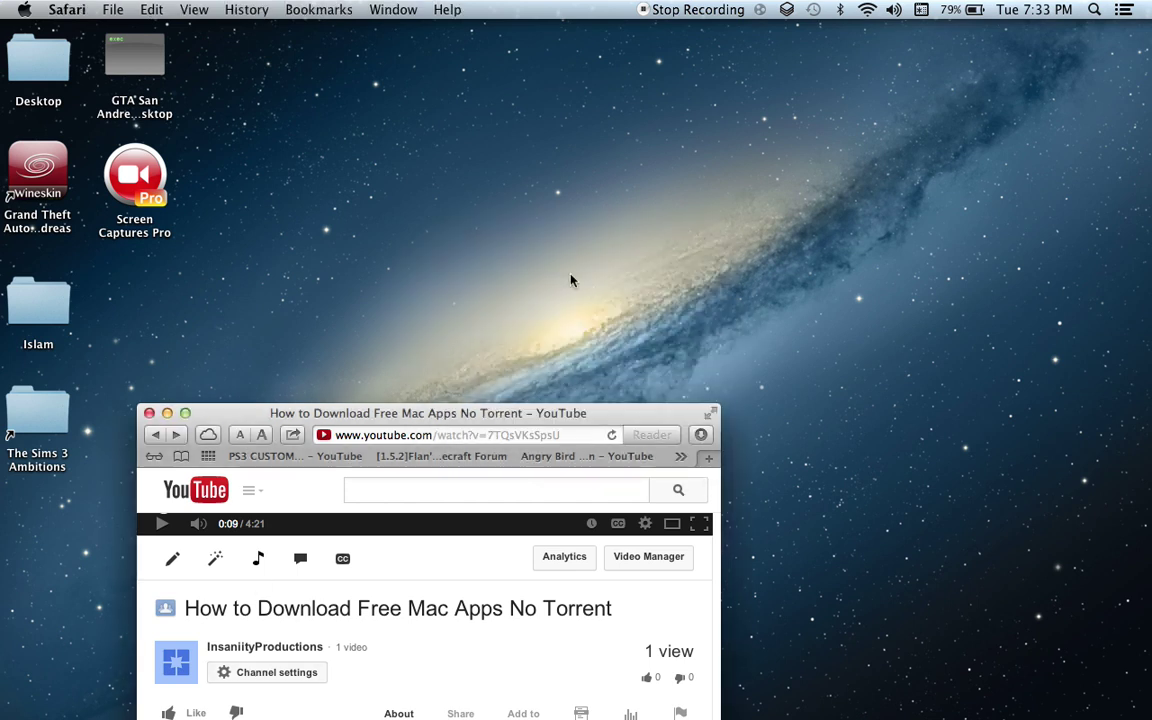
{"action": "left_click_drag", "start_coordinate": [310, 412], "coordinate": [418, 700]}
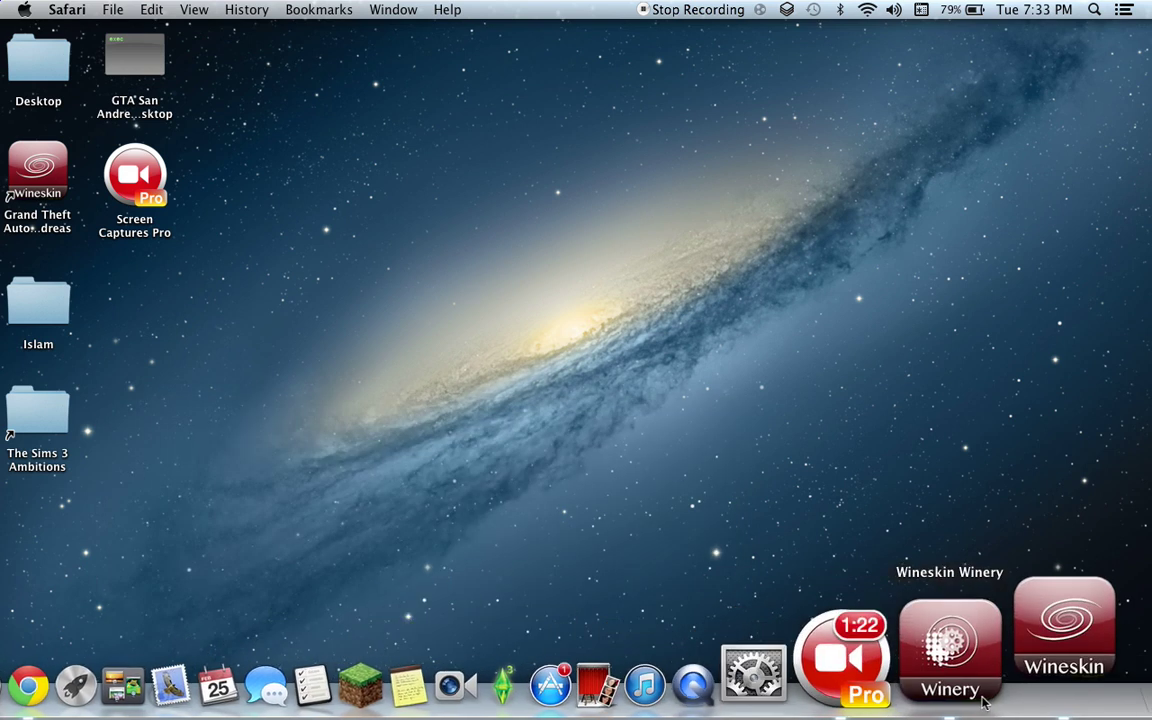
Step: Decline the Wine Mono install so the Y.app wrapper finishes being created
{"action": "left_click", "coordinate": [932, 697]}
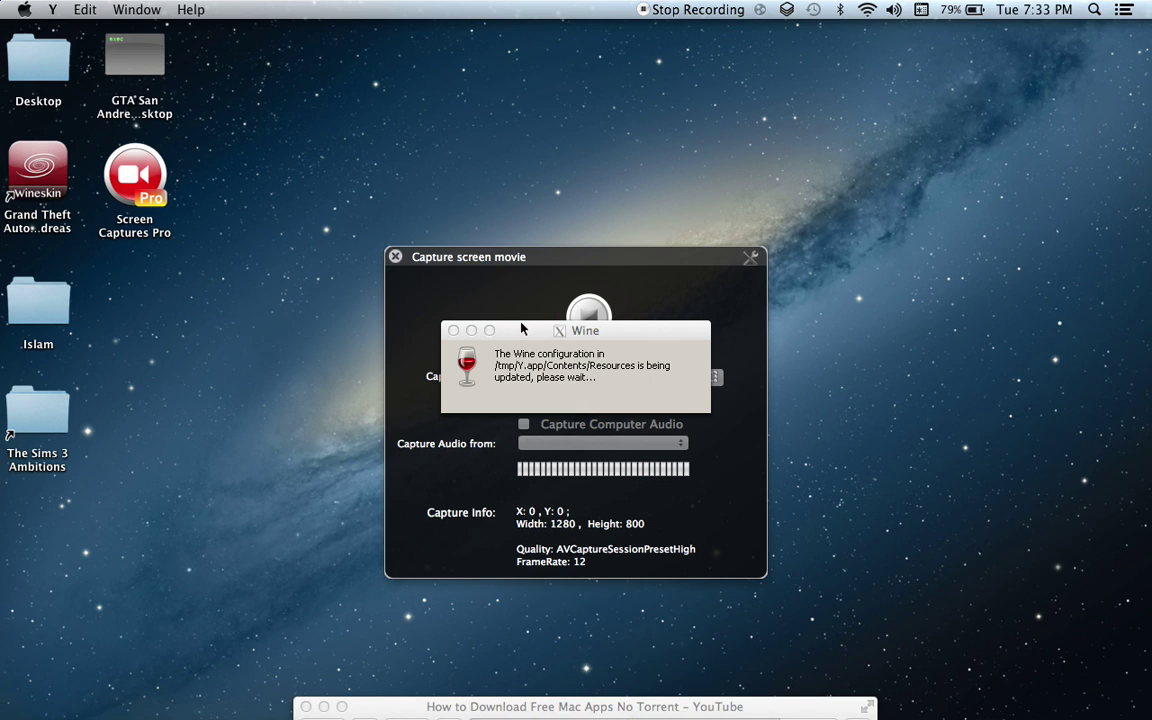
{"action": "left_click", "coordinate": [575, 276]}
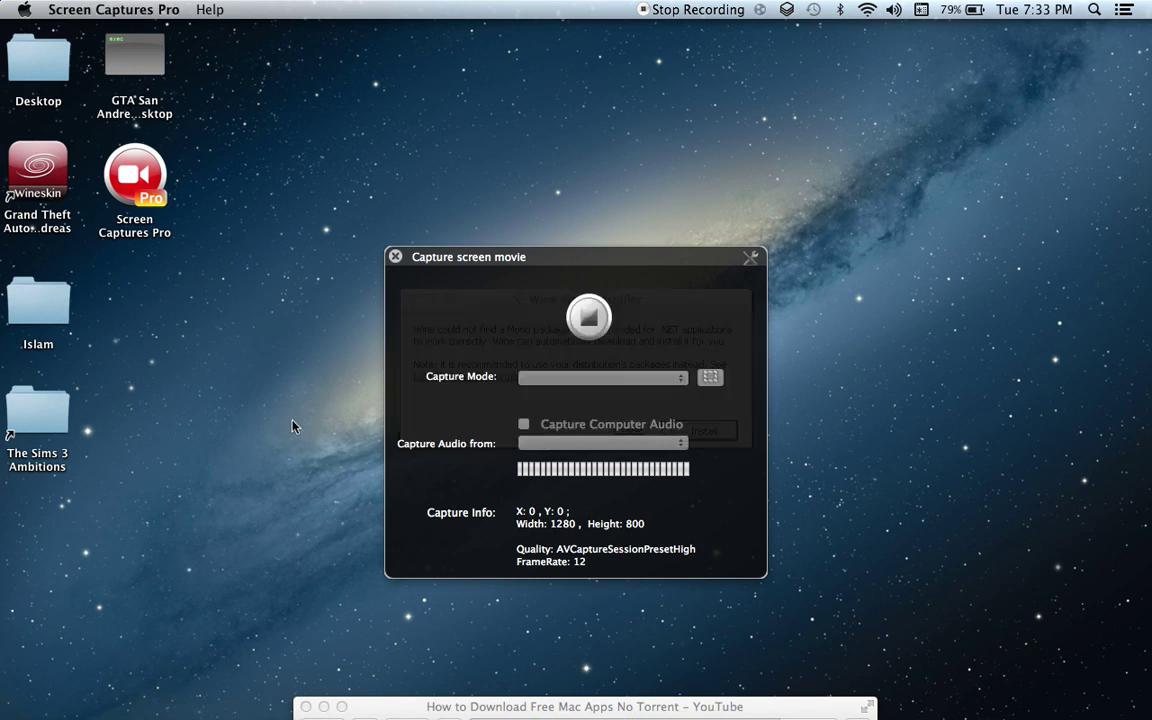
{"action": "left_click_drag", "start_coordinate": [489, 263], "coordinate": [1066, 623]}
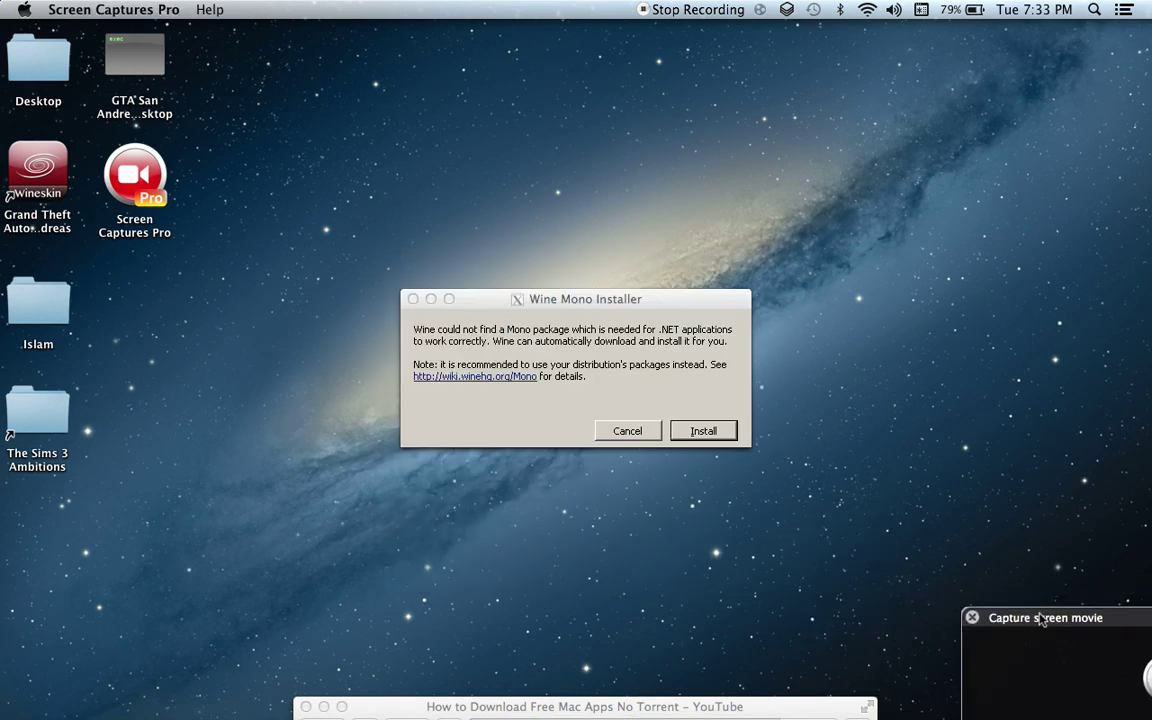
{"action": "left_click", "coordinate": [616, 431]}
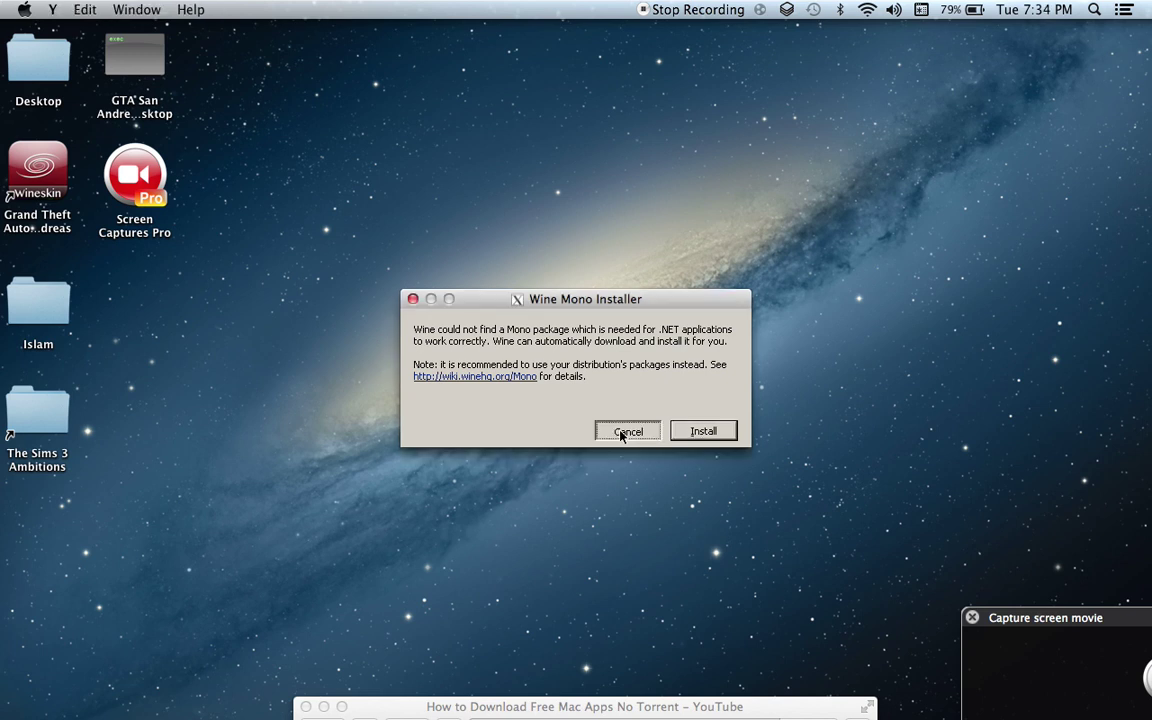
{"action": "left_click", "coordinate": [627, 431]}
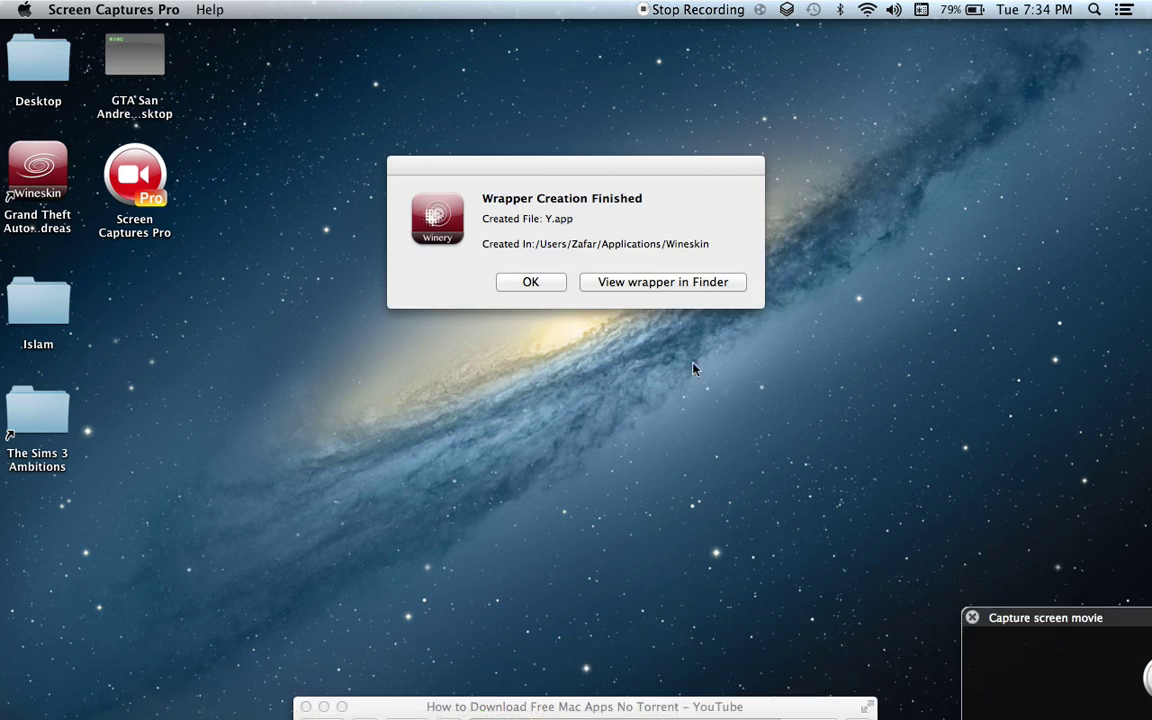
Step: Move the new Y wrapper onto the desktop and close the wrappers folder and Winery windows
{"action": "left_click", "coordinate": [661, 283]}
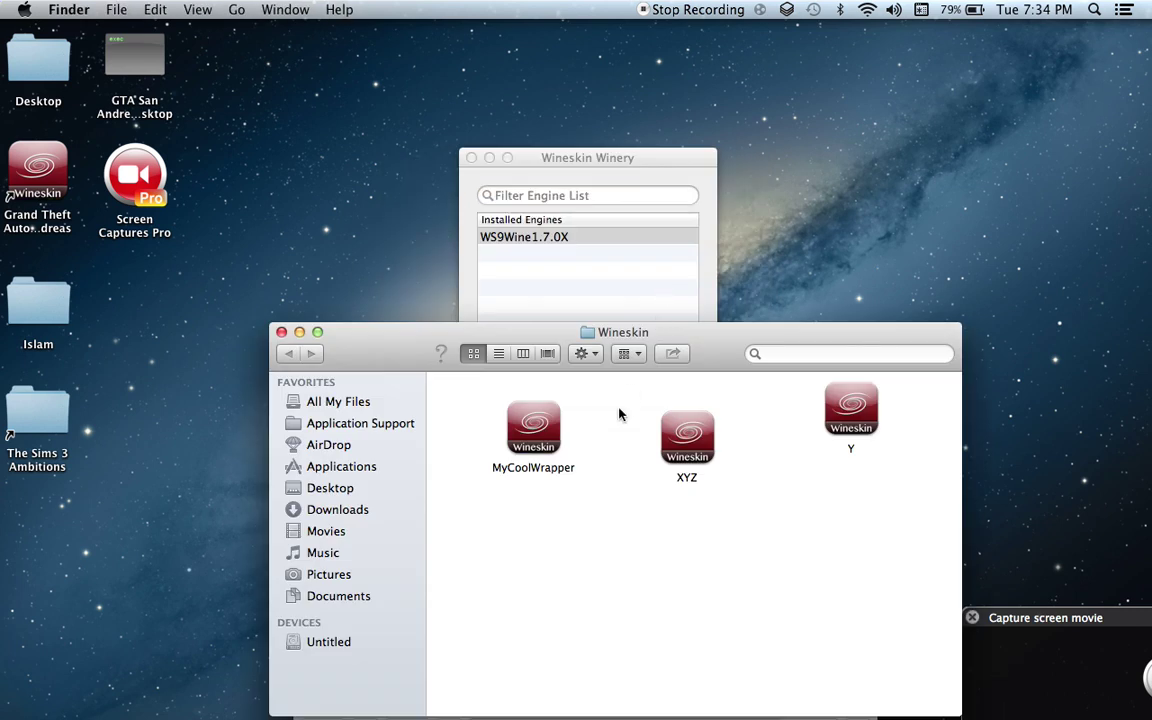
{"action": "left_click_drag", "start_coordinate": [832, 418], "coordinate": [237, 82]}
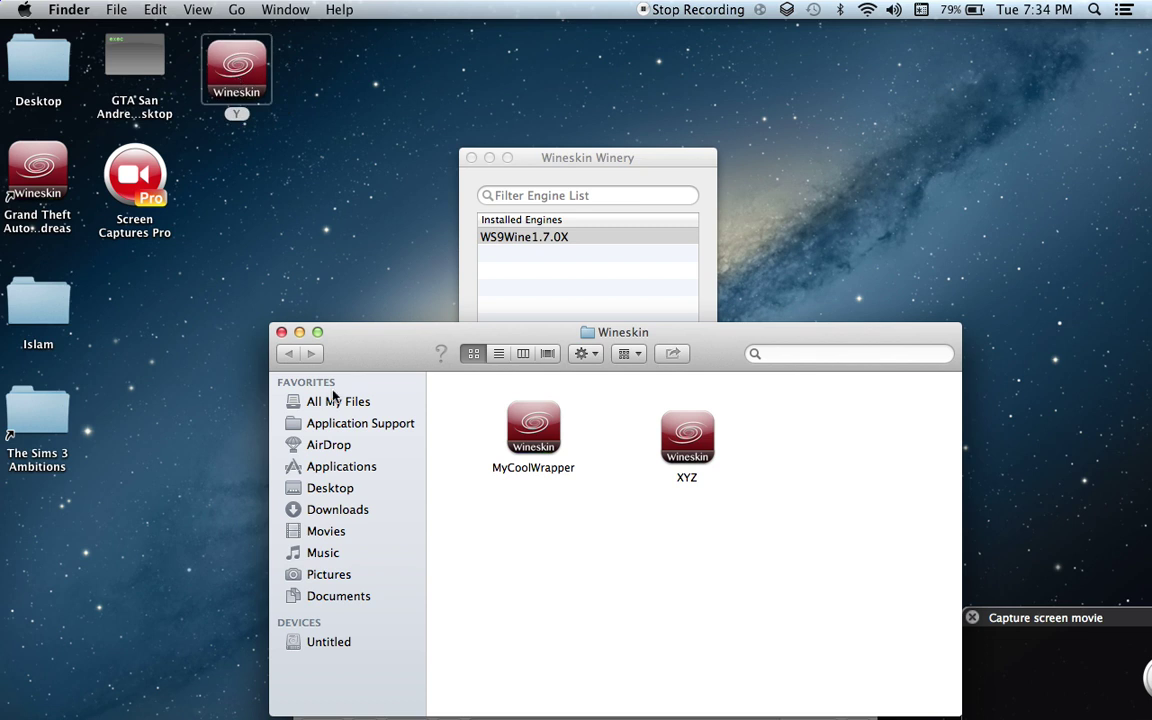
{"action": "left_click", "coordinate": [282, 332]}
{"action": "left_click", "coordinate": [471, 158]}
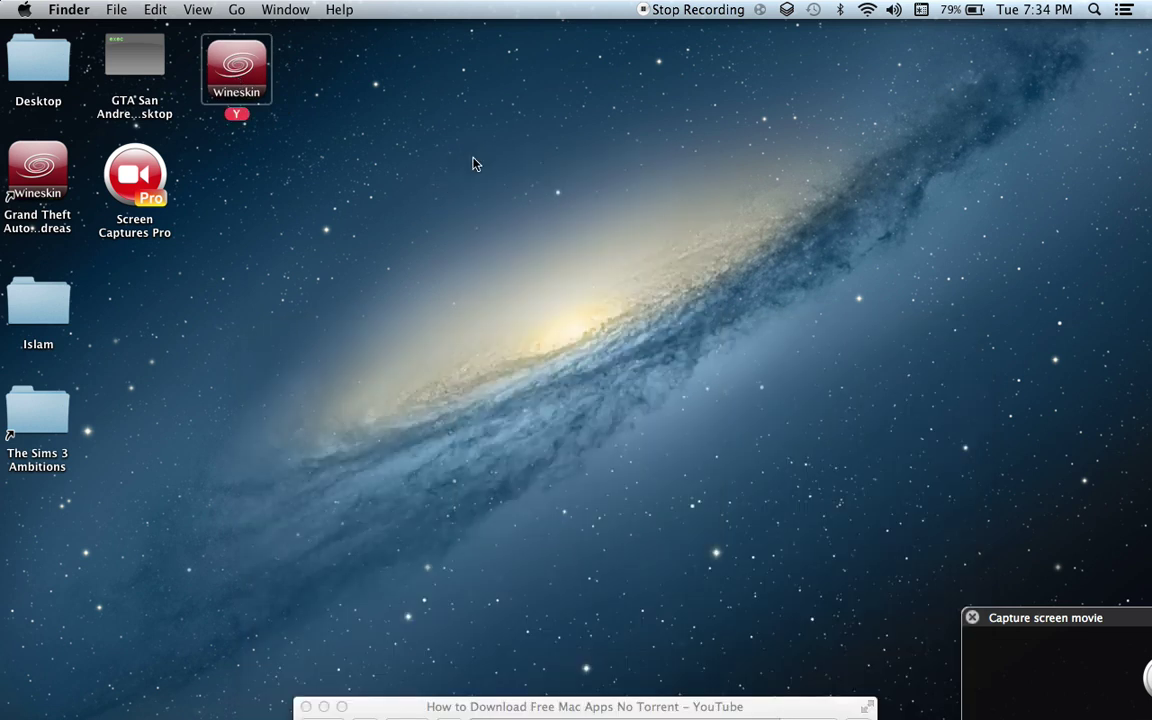
Step: Open the drive_c folder inside the Y wrapper's package contents
{"action": "right_click", "coordinate": [247, 72]}
{"action": "left_click", "coordinate": [297, 100]}
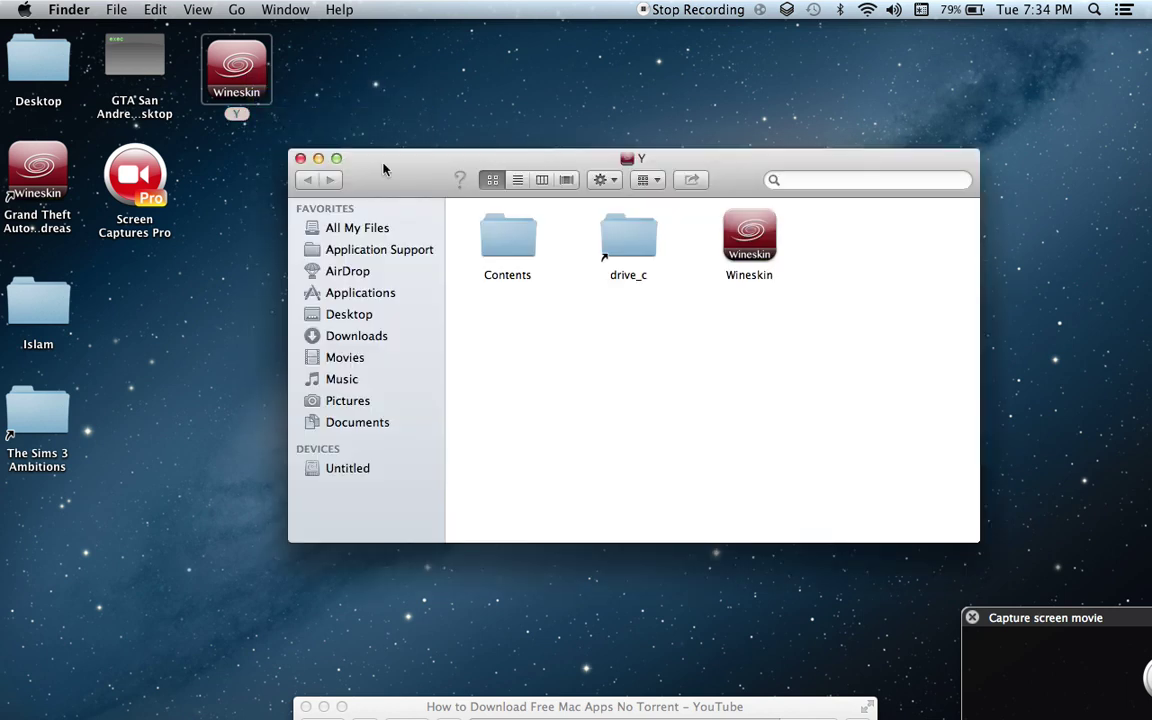
{"action": "left_click_drag", "start_coordinate": [596, 338], "coordinate": [644, 346]}
{"action": "double_click", "coordinate": [638, 241]}
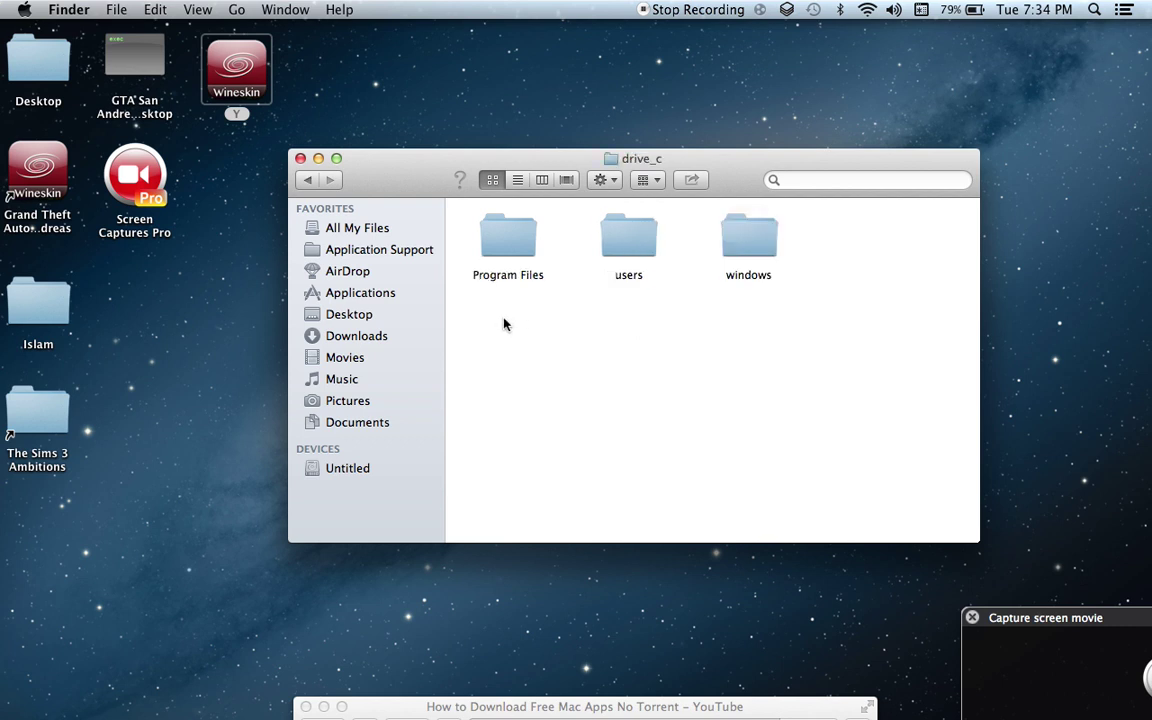
{"action": "mouse_move", "coordinate": [283, 705]}
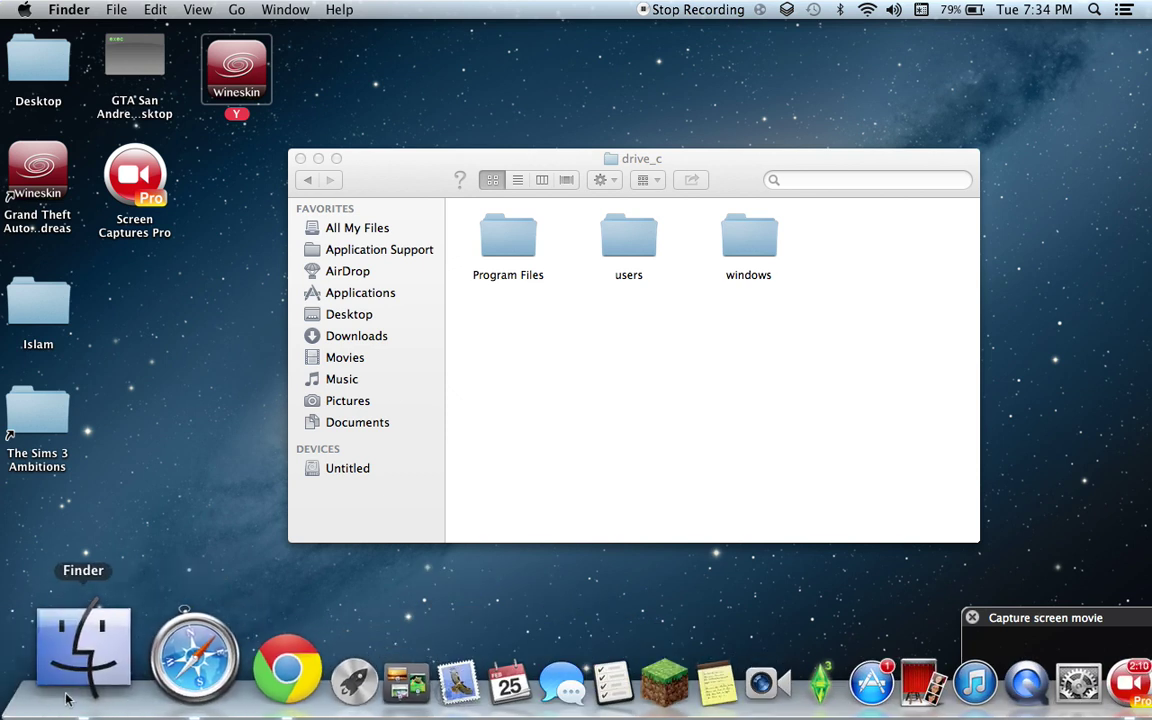
Step: In a new Finder window, show the package contents of the GTA San Andreas app in Documents > Vuze Downloads
{"action": "right_click", "coordinate": [66, 695]}
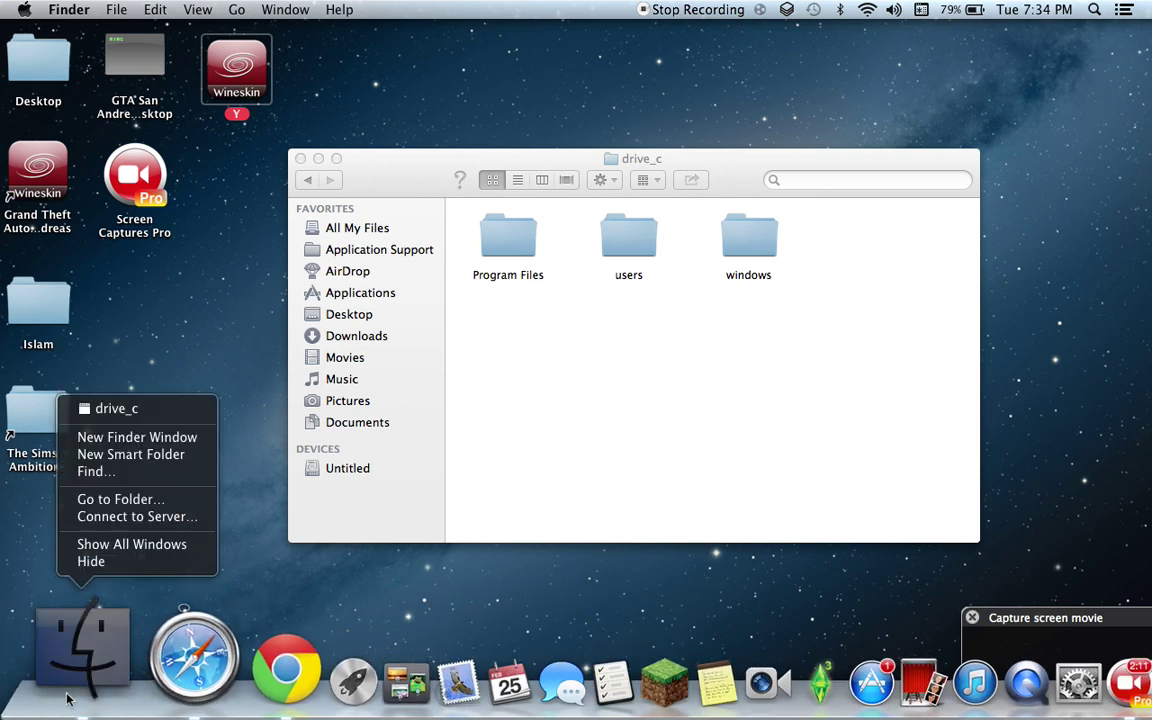
{"action": "left_click", "coordinate": [128, 440]}
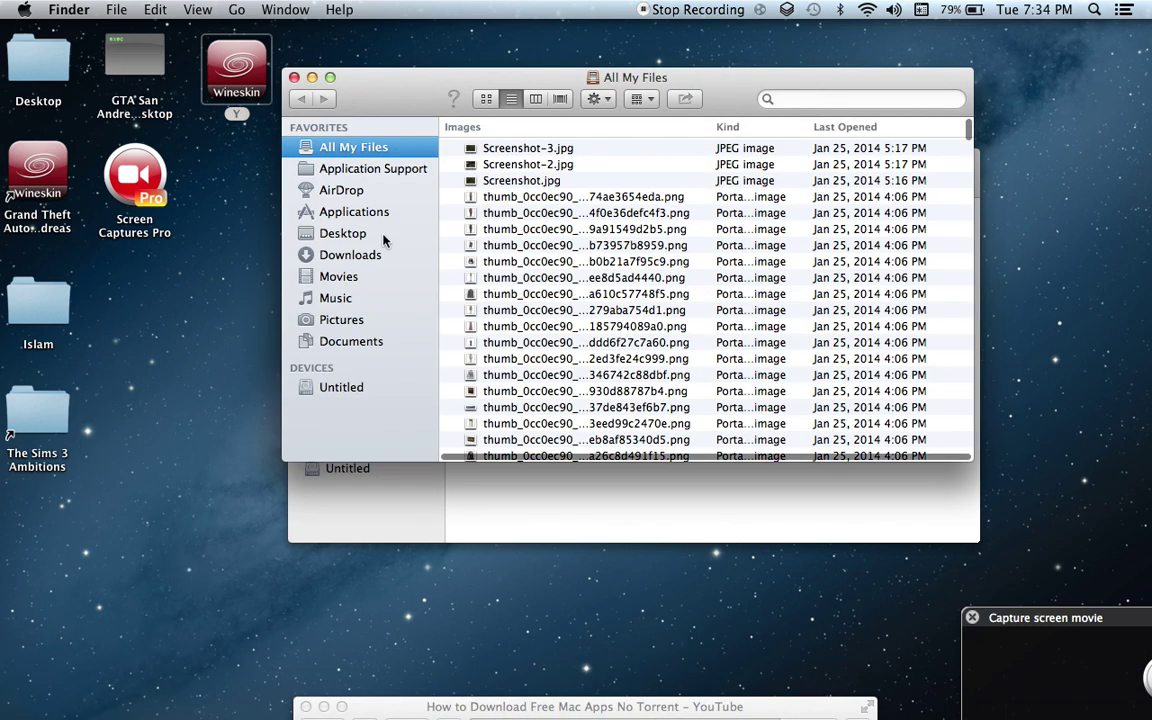
{"action": "left_click", "coordinate": [343, 233]}
{"action": "left_click", "coordinate": [375, 319]}
{"action": "left_click", "coordinate": [360, 257]}
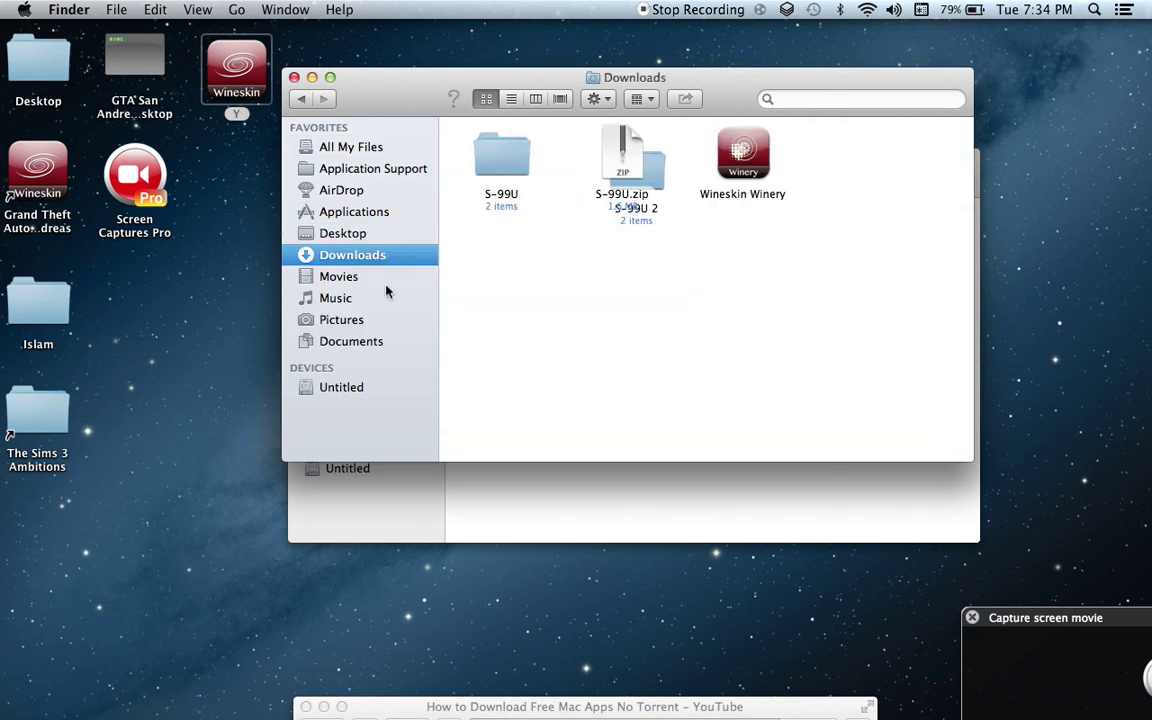
{"action": "left_click", "coordinate": [370, 343]}
{"action": "double_click", "coordinate": [605, 160]}
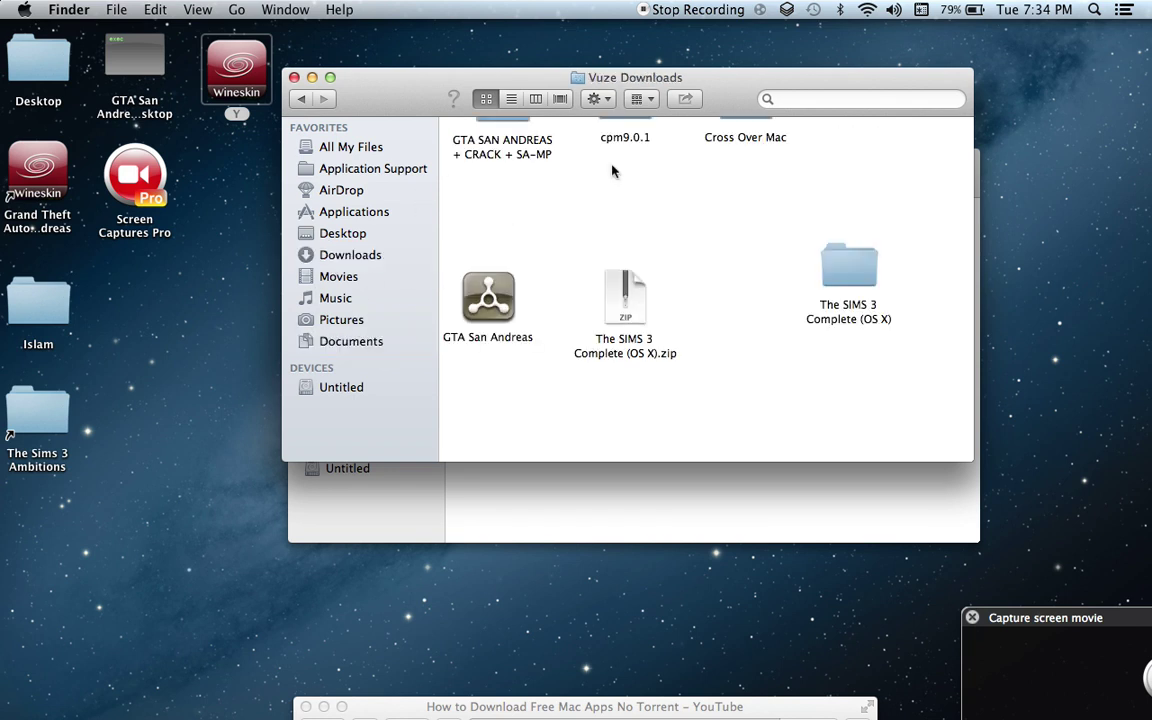
{"action": "left_click", "coordinate": [494, 305]}
{"action": "right_click", "coordinate": [496, 307]}
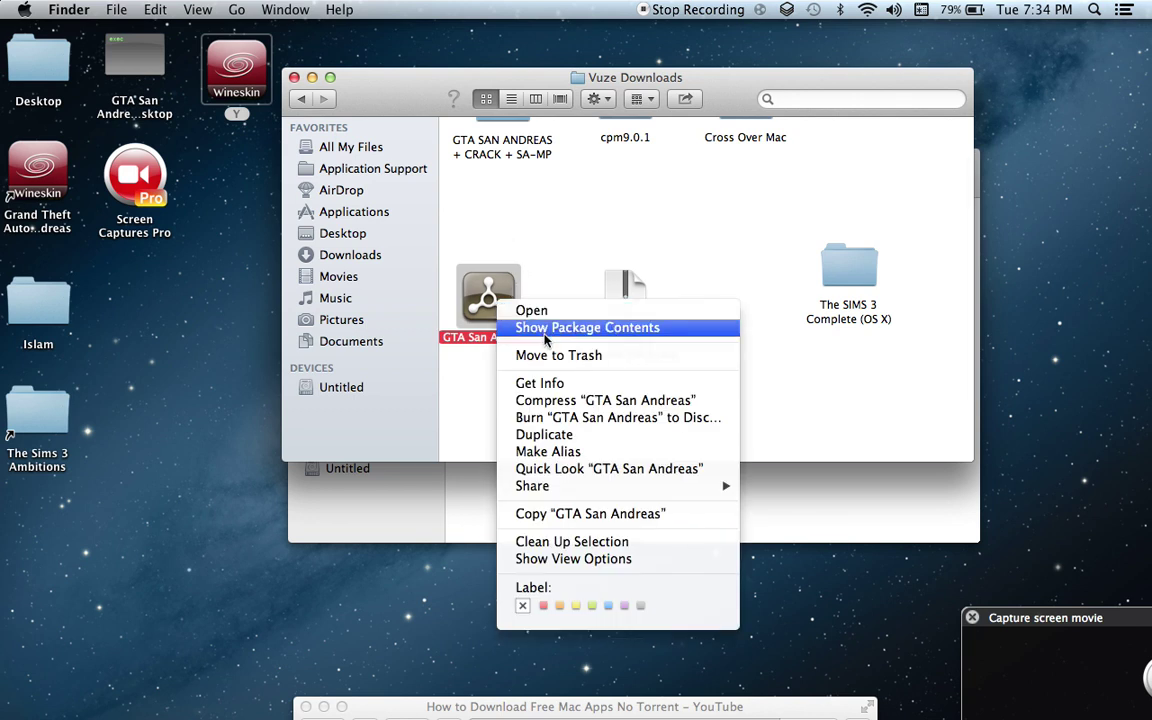
{"action": "left_click", "coordinate": [600, 327]}
Step: Copy GTA San Andreas from Contents/Resources/transgaming/c_drive/Rockstar Games into the wrapper's drive_c
{"action": "double_click", "coordinate": [496, 153]}
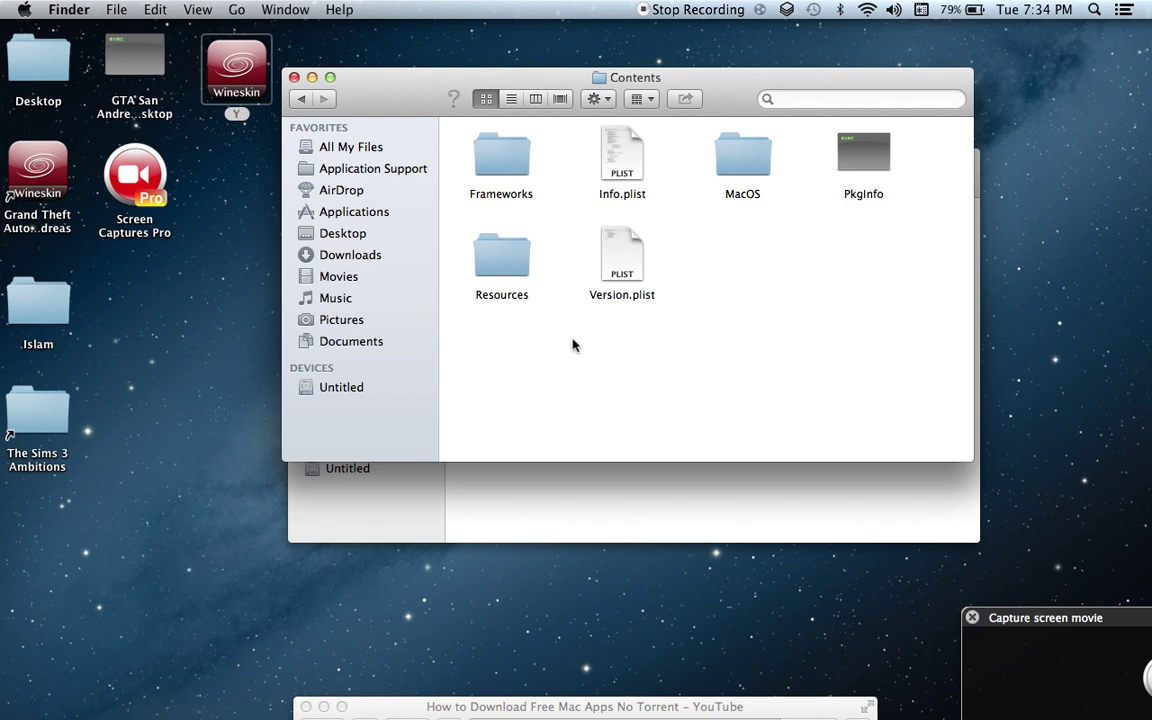
{"action": "double_click", "coordinate": [503, 260]}
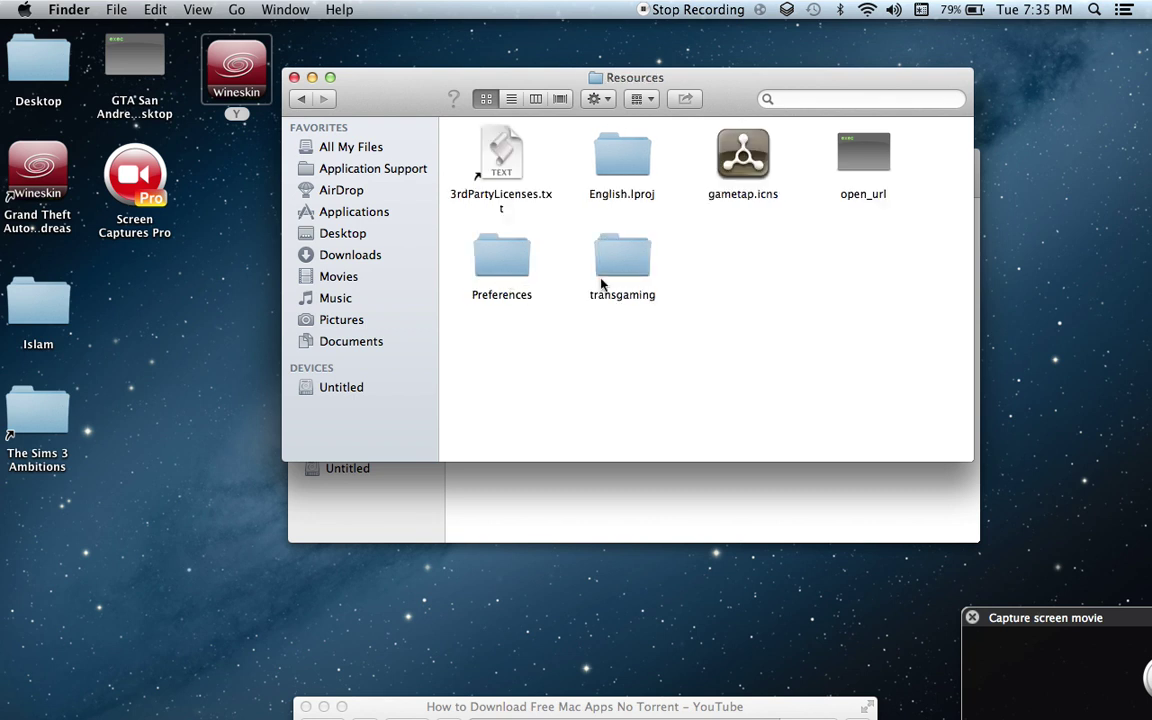
{"action": "double_click", "coordinate": [635, 270]}
{"action": "double_click", "coordinate": [516, 167]}
{"action": "double_click", "coordinate": [518, 174]}
{"action": "left_click_drag", "start_coordinate": [419, 93], "coordinate": [468, 497]}
{"action": "left_click_drag", "start_coordinate": [546, 570], "coordinate": [852, 240]}
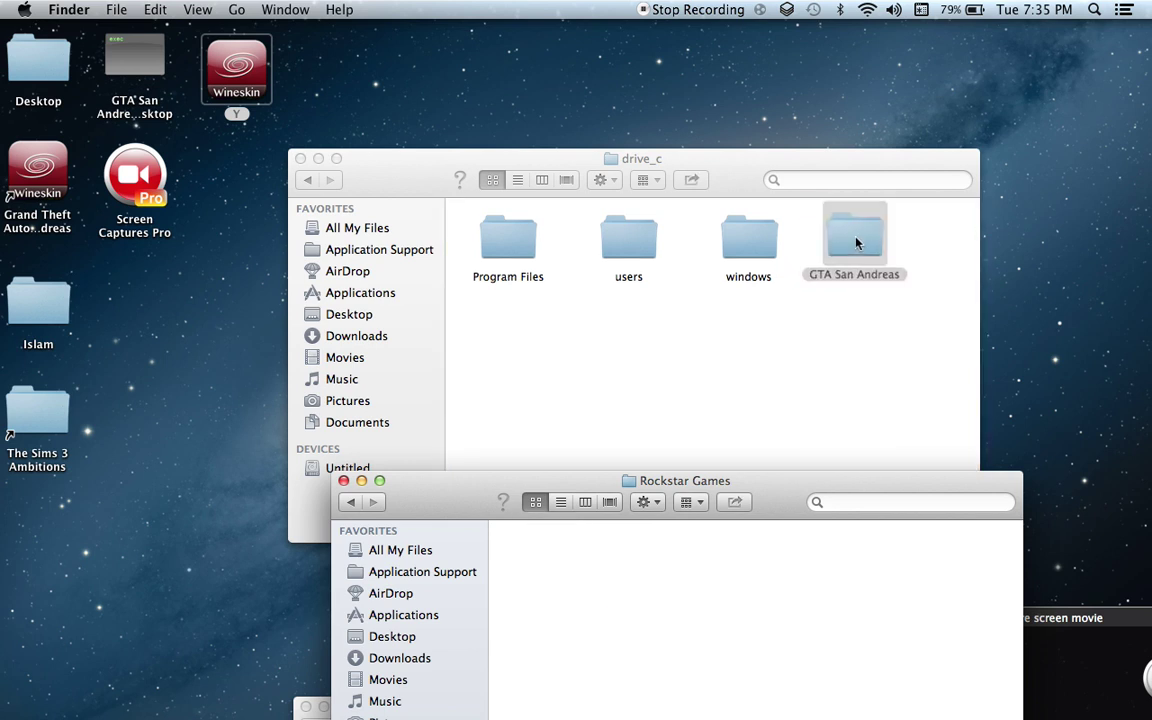
{"action": "left_click", "coordinate": [344, 481]}
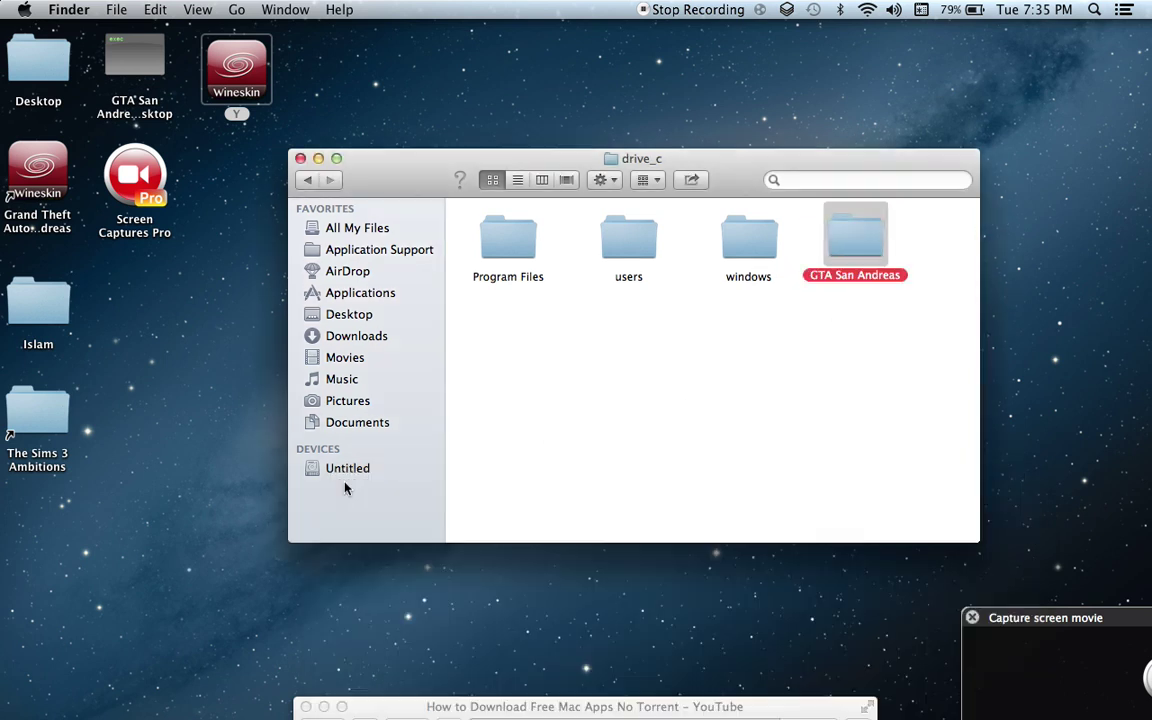
Step: Close drive_c and open the Y wrapper's Advanced settings
{"action": "left_click", "coordinate": [300, 159]}
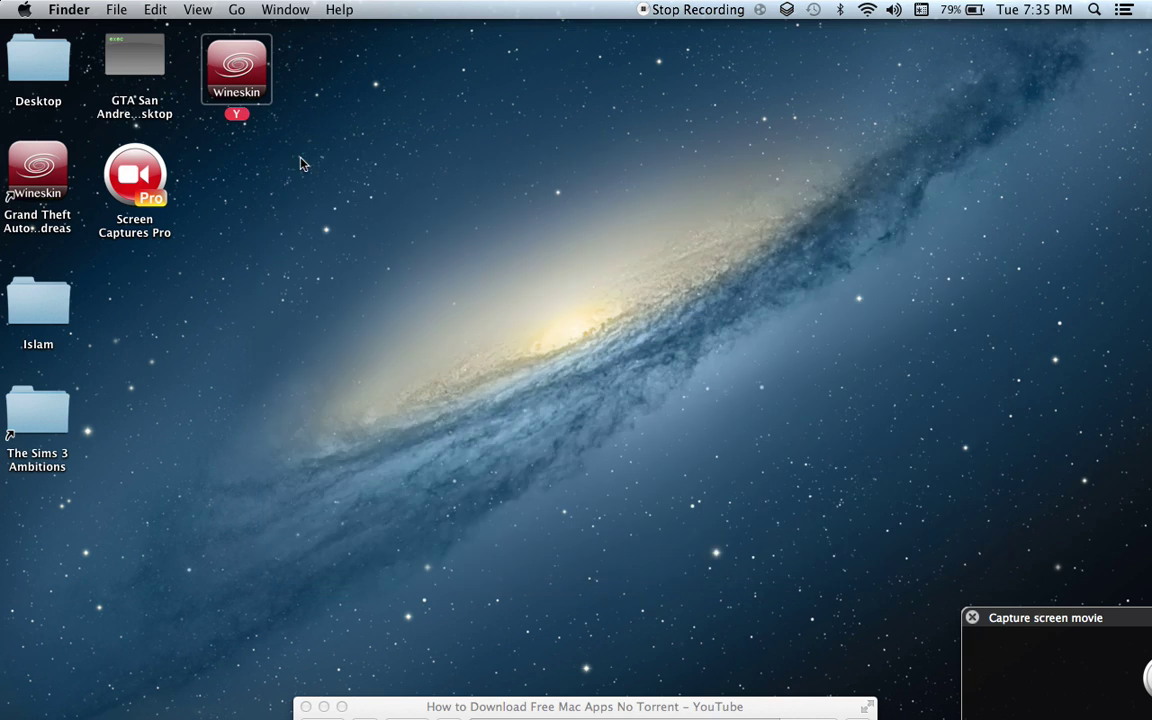
{"action": "double_click", "coordinate": [240, 72]}
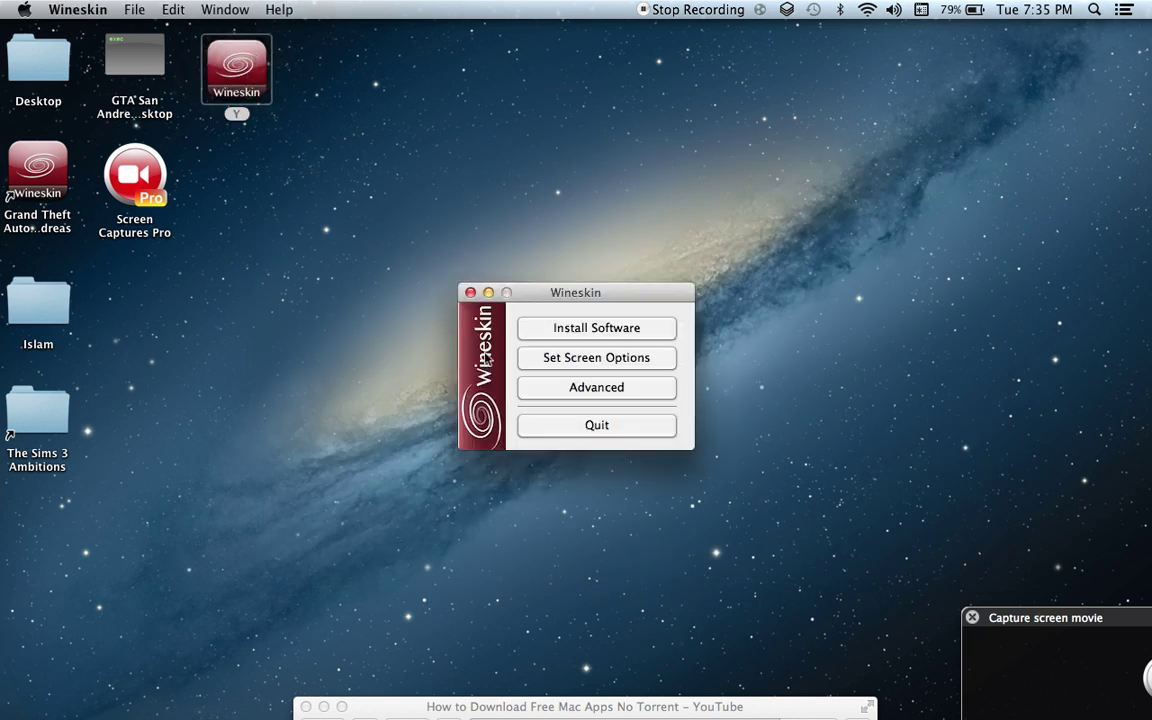
{"action": "left_click", "coordinate": [572, 389]}
Step: Set the Windows EXE to /GTA San Andreas/gta_sa.exe and start a Test Run
{"action": "left_click", "coordinate": [818, 280]}
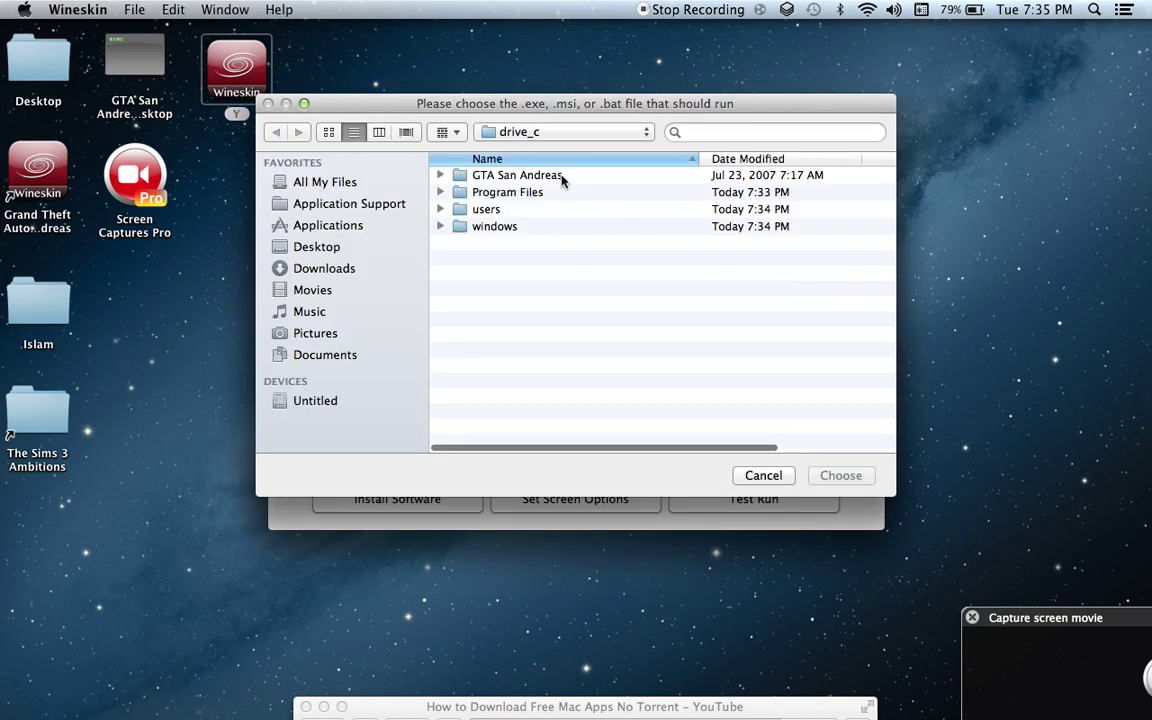
{"action": "left_click", "coordinate": [562, 178]}
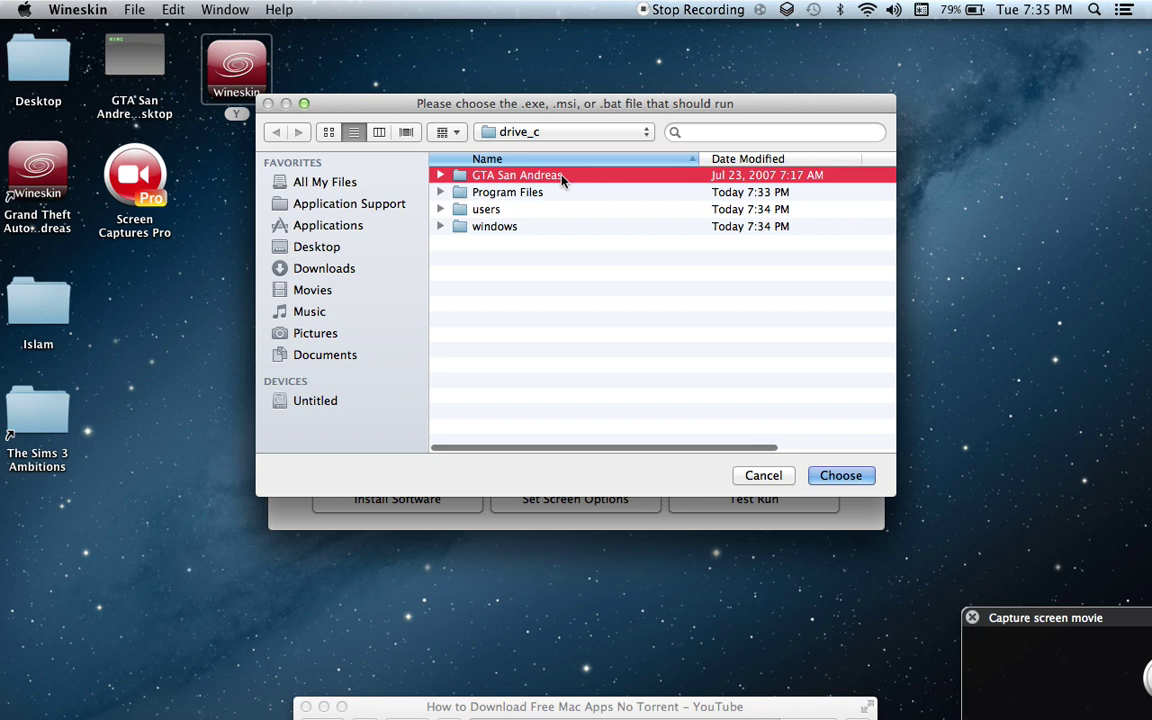
{"action": "left_click", "coordinate": [841, 477]}
{"action": "left_click", "coordinate": [606, 245]}
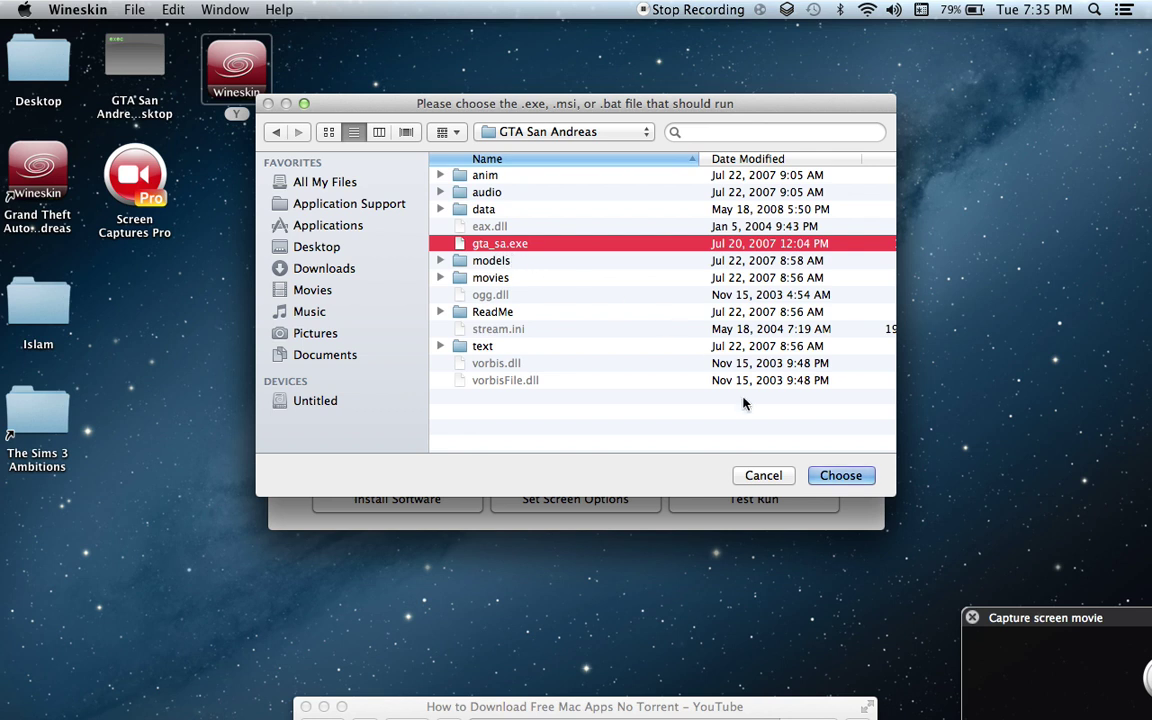
{"action": "left_click", "coordinate": [841, 475]}
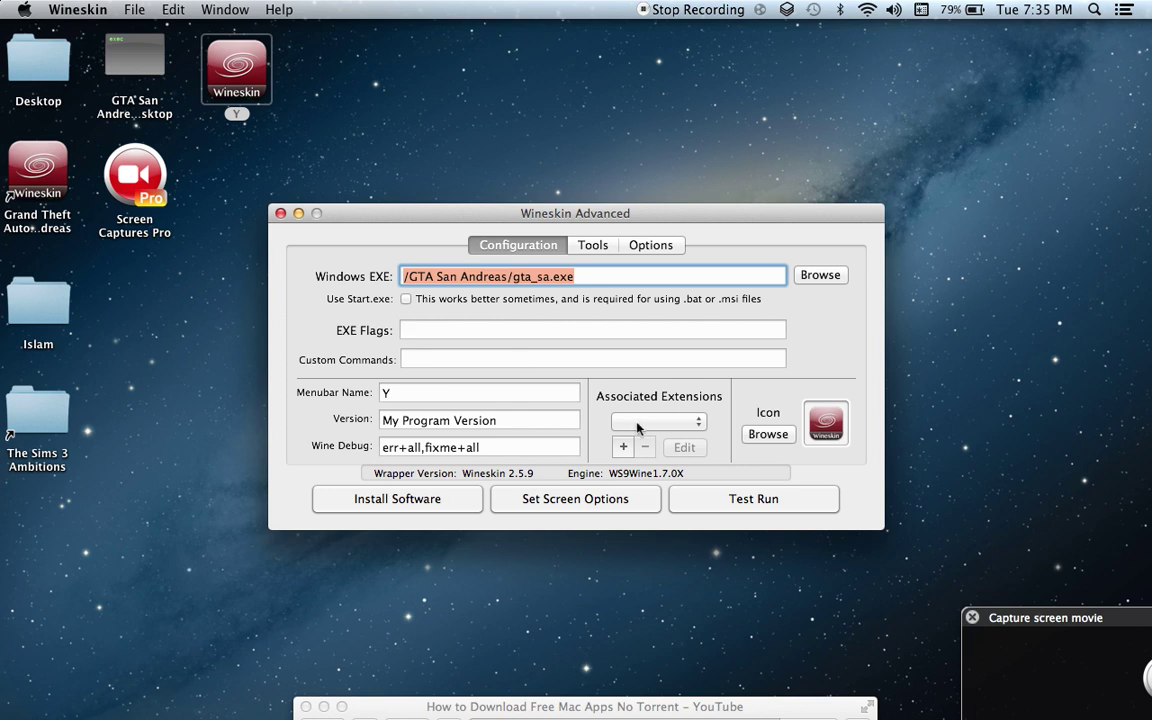
{"action": "left_click", "coordinate": [716, 506]}
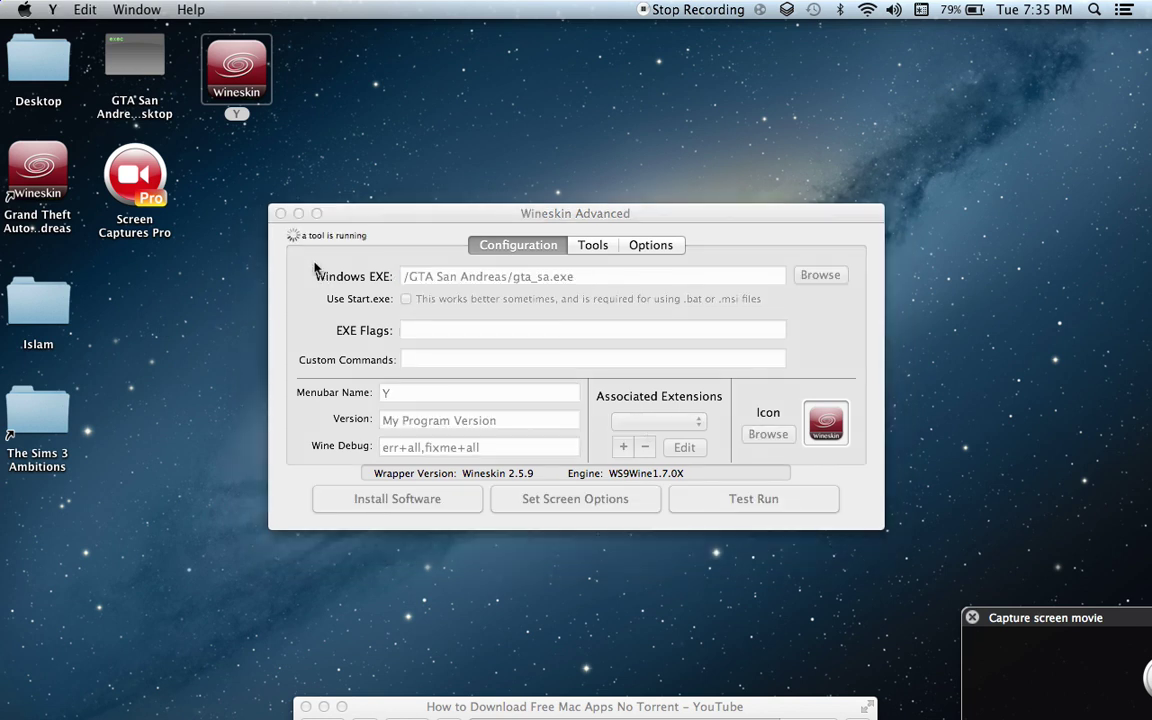